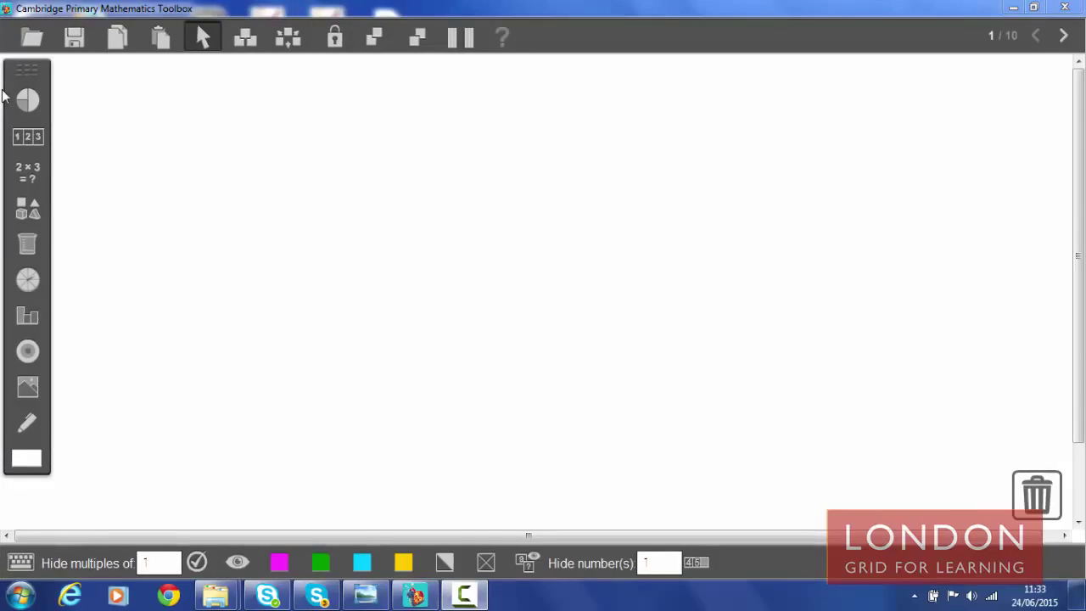
Nudge the left toolbar away from the edge and open the Numbers toolbox
drag(2, 97, 44, 96)
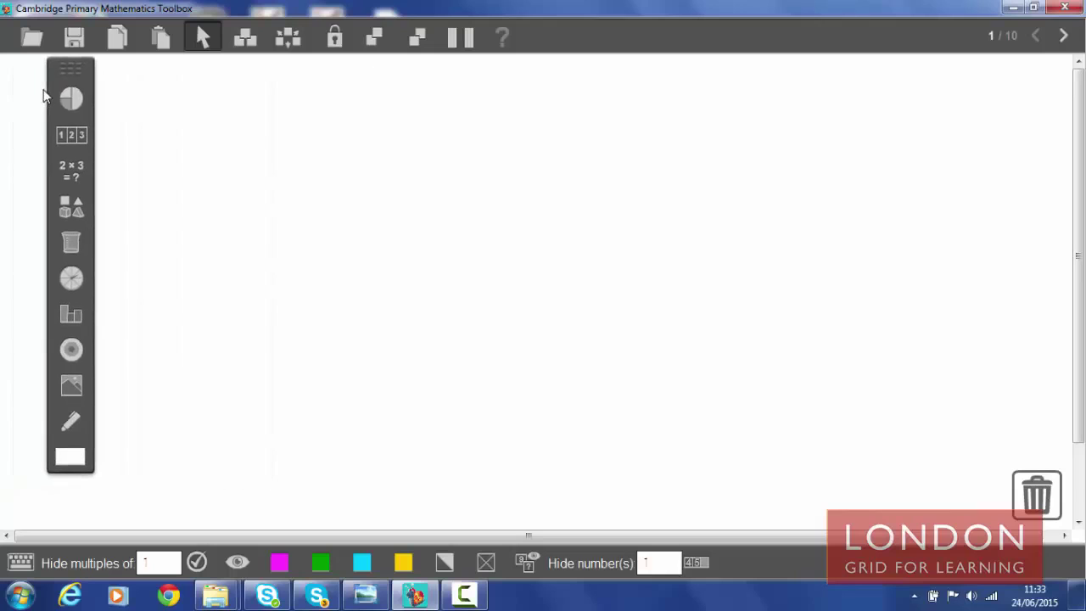
click(72, 135)
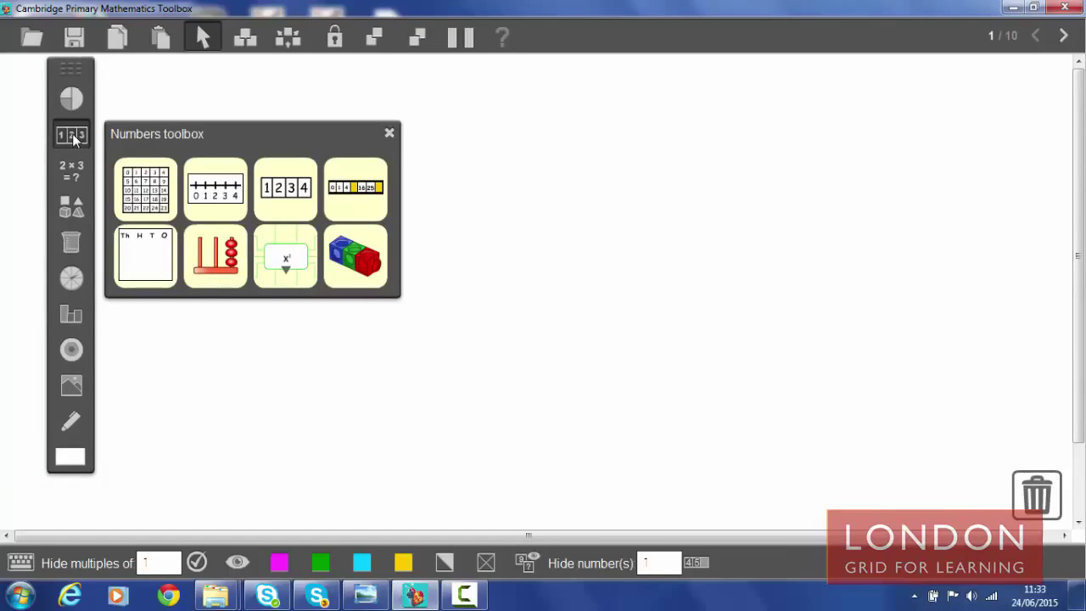
Create a customised number grid with 4 rows and 5 columns, numbered 1 to 20
click(155, 203)
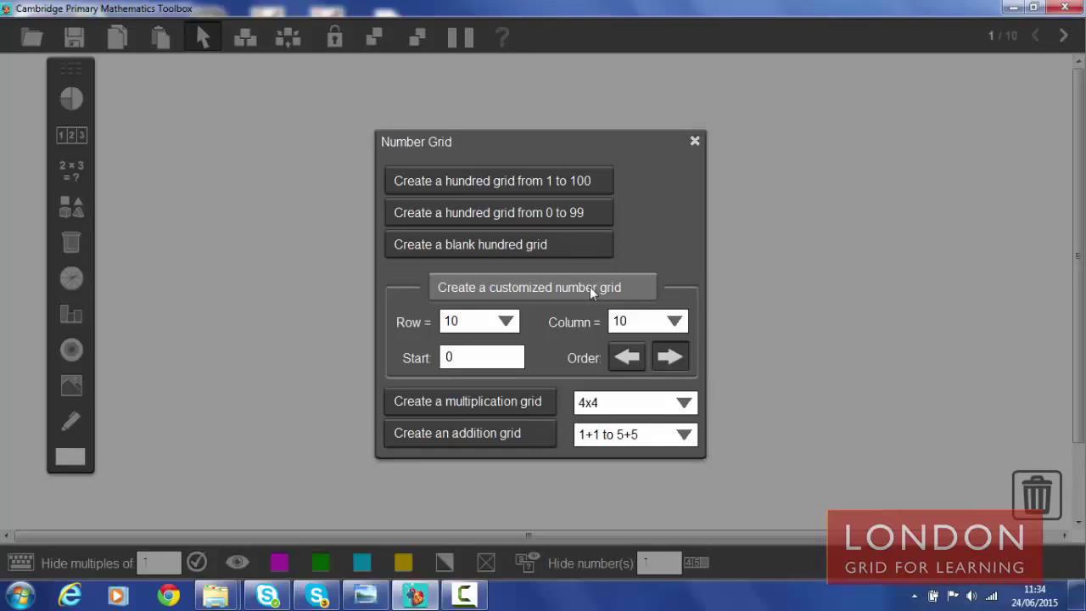
click(507, 321)
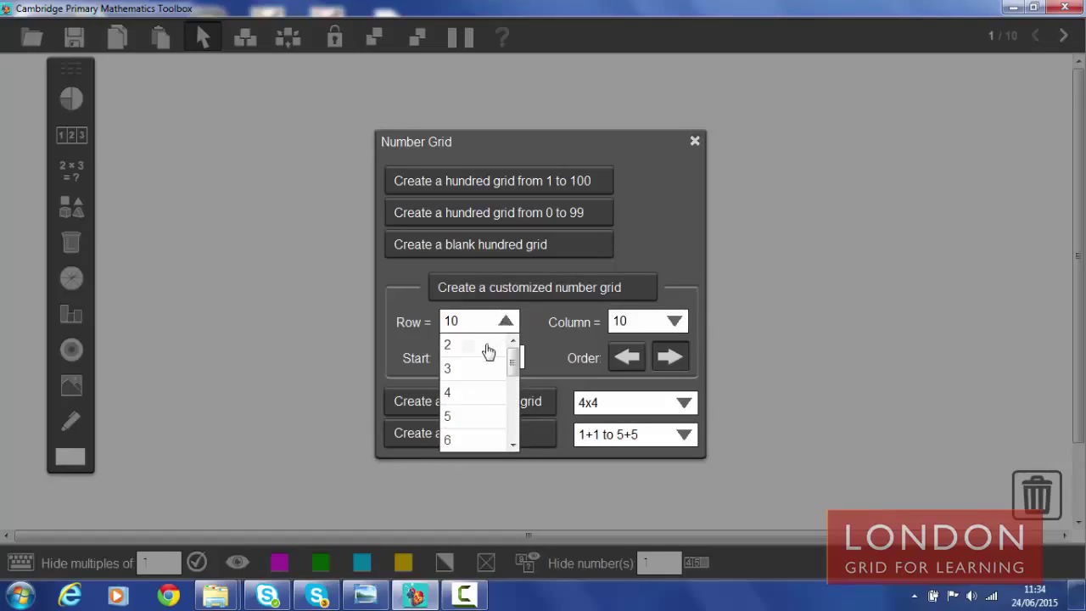
click(481, 397)
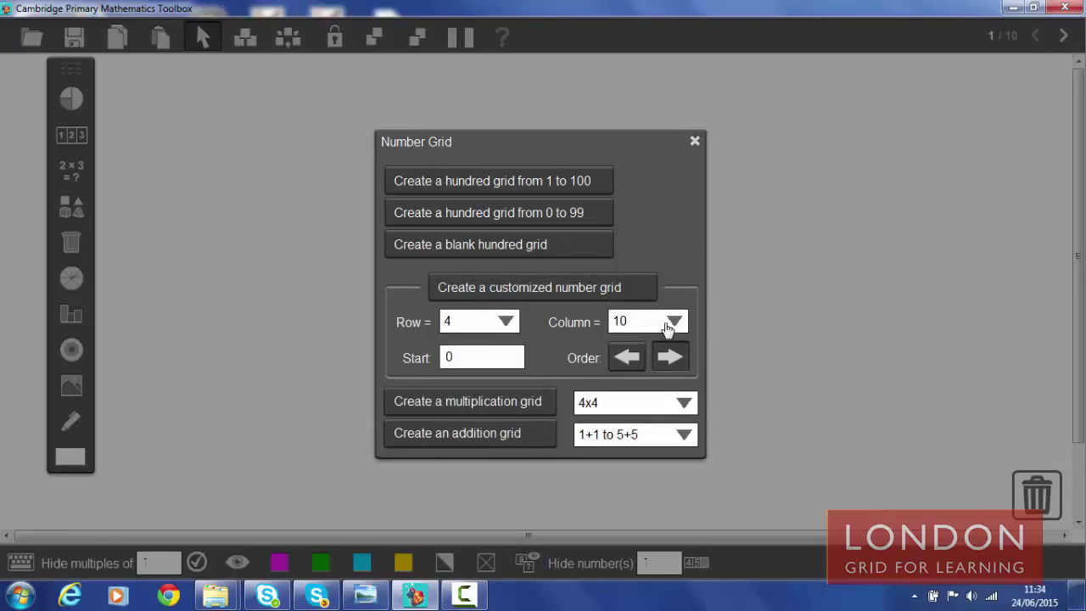
click(674, 322)
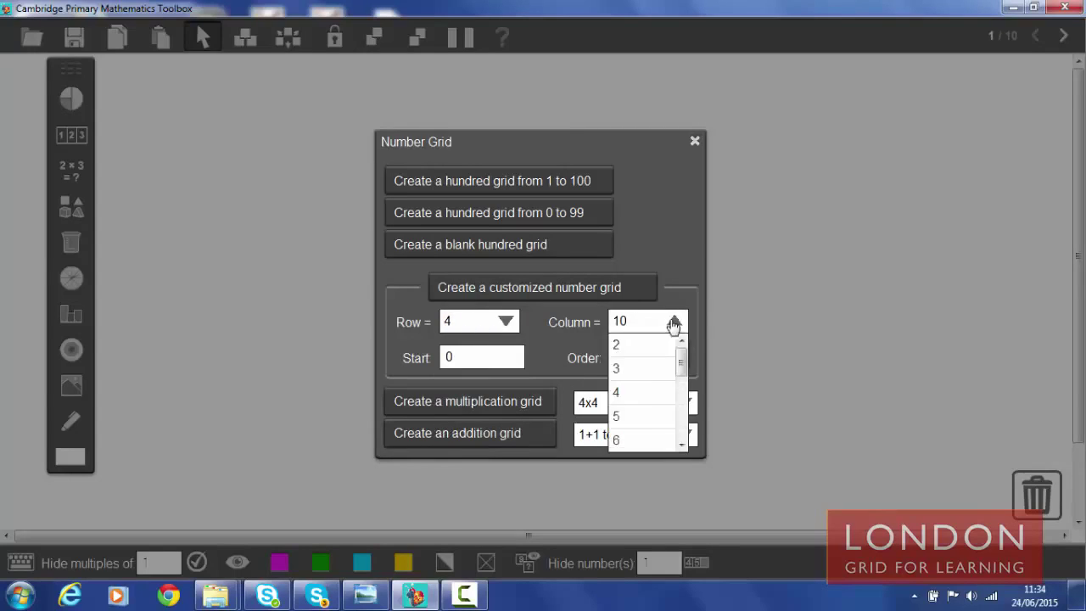
click(632, 419)
click(471, 350)
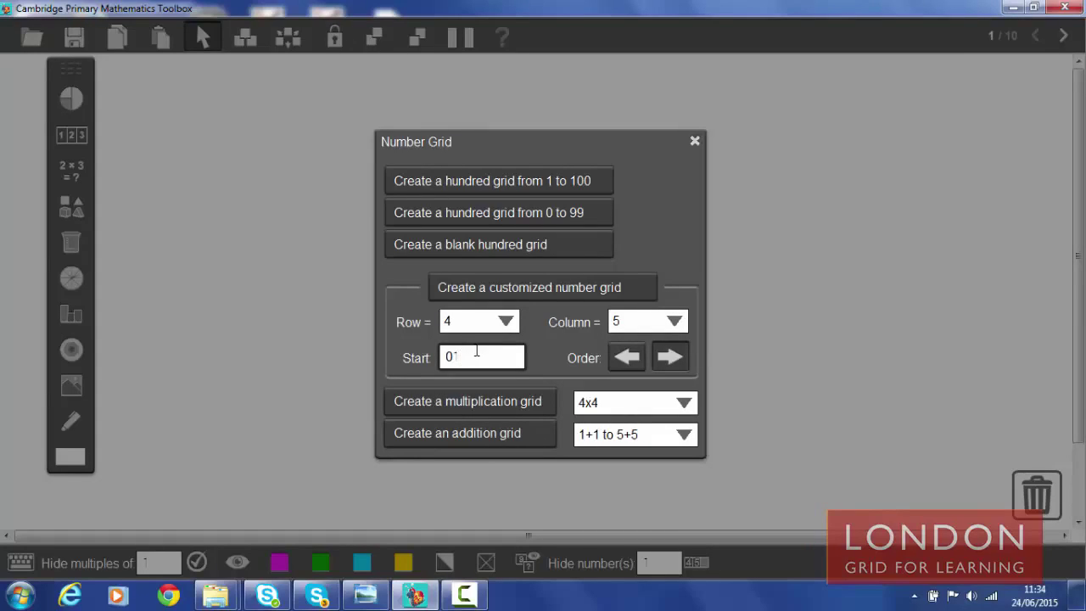
click(560, 290)
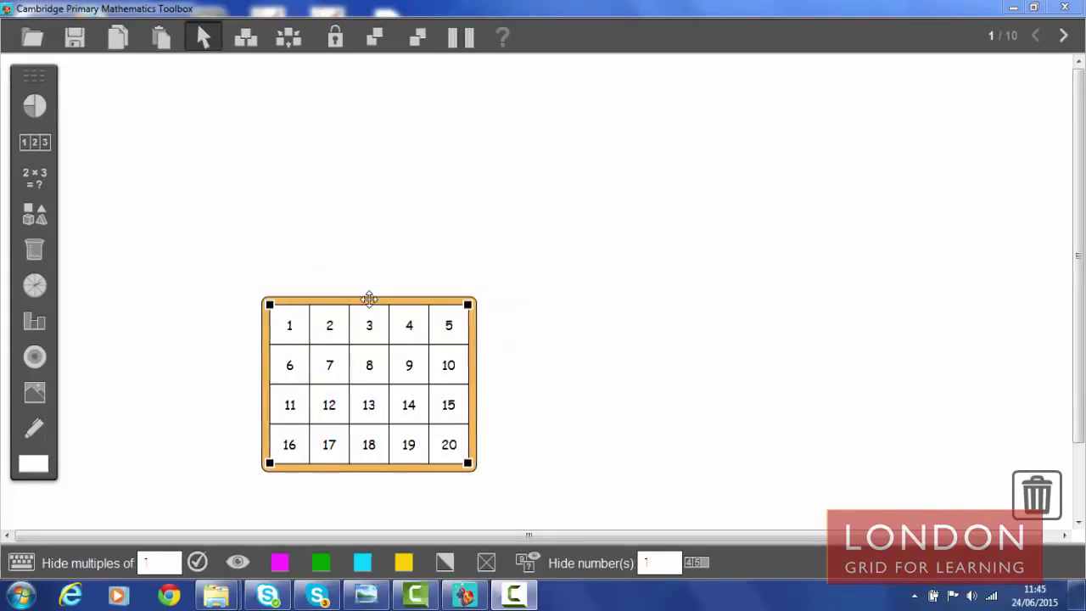
Drag the 1–20 grid up and right toward the top centre, then deselect it
drag(371, 300, 481, 164)
click(684, 272)
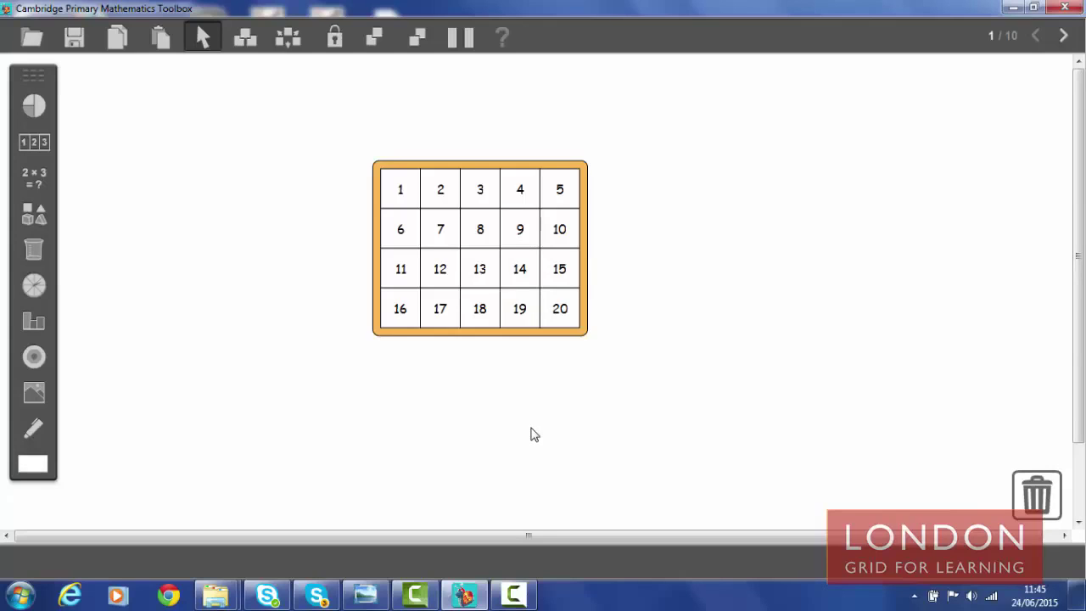
click(519, 266)
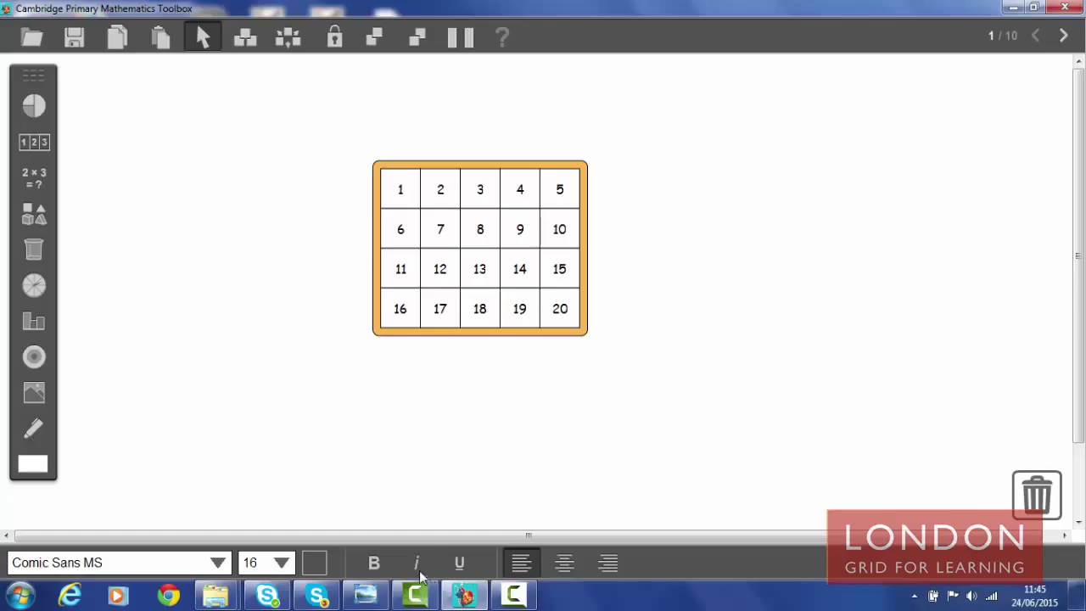
click(282, 563)
click(288, 549)
click(289, 548)
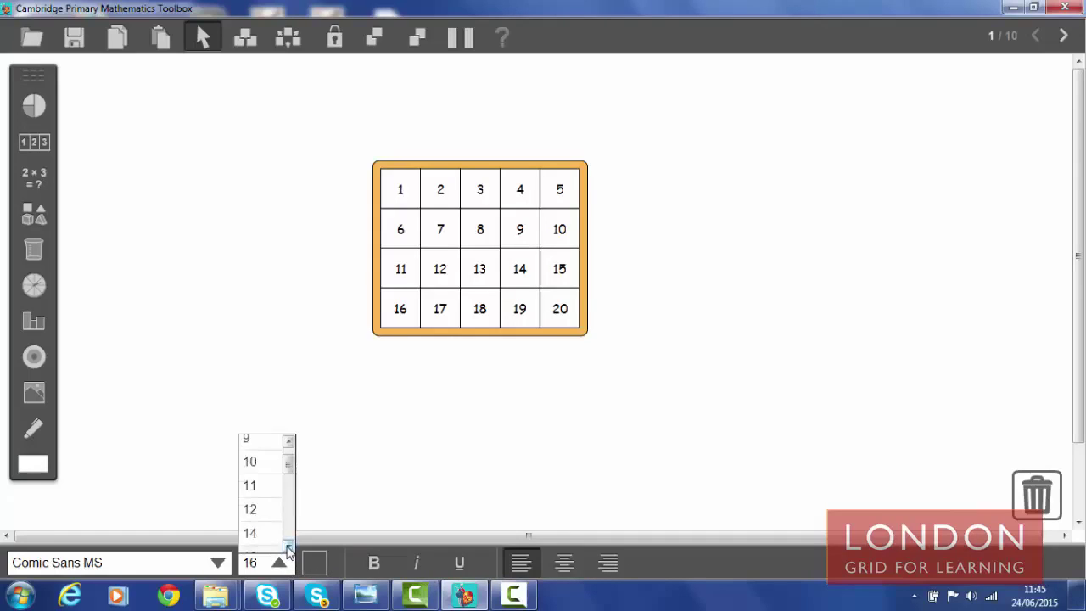
click(289, 548)
click(289, 549)
click(288, 548)
click(288, 549)
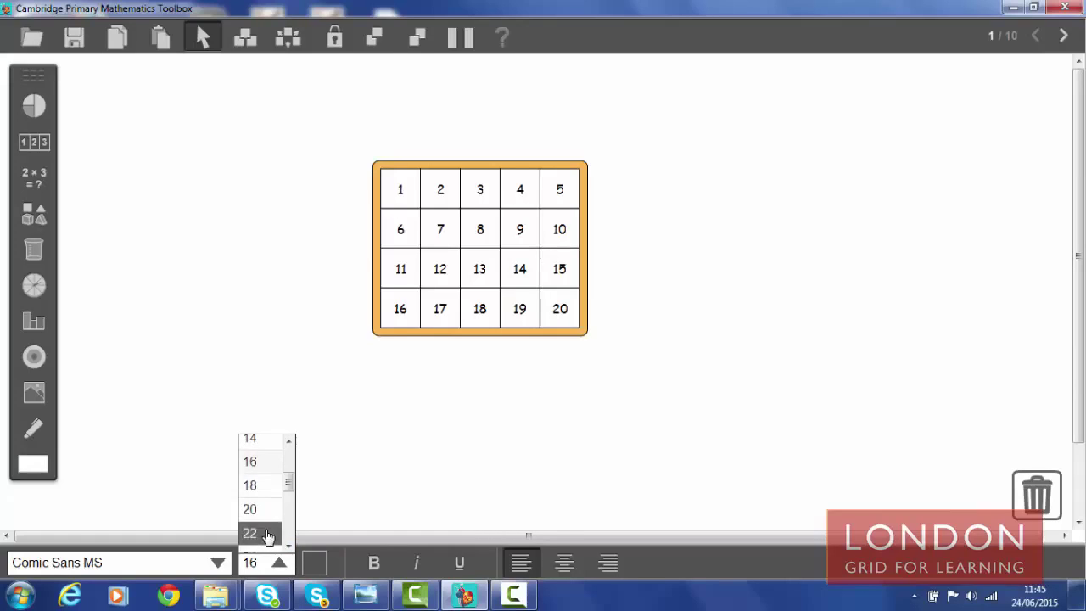
click(268, 533)
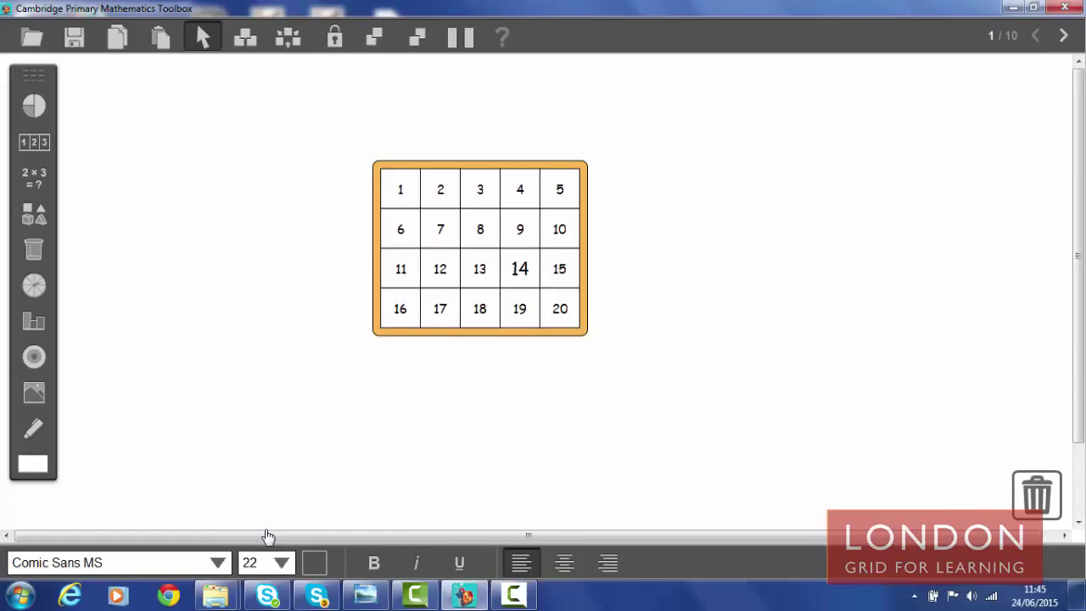
click(374, 565)
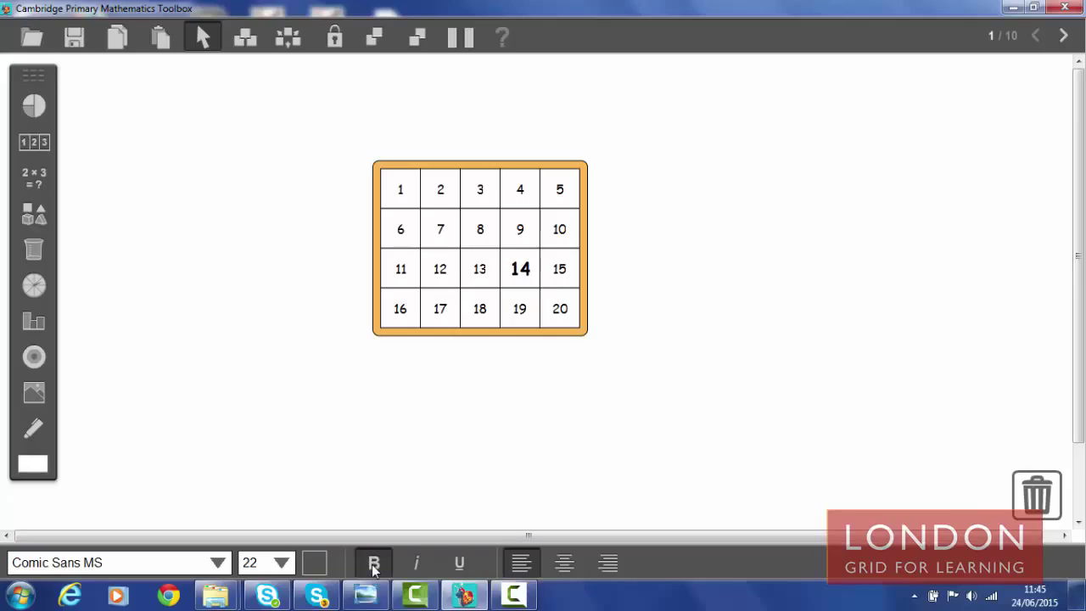
click(373, 566)
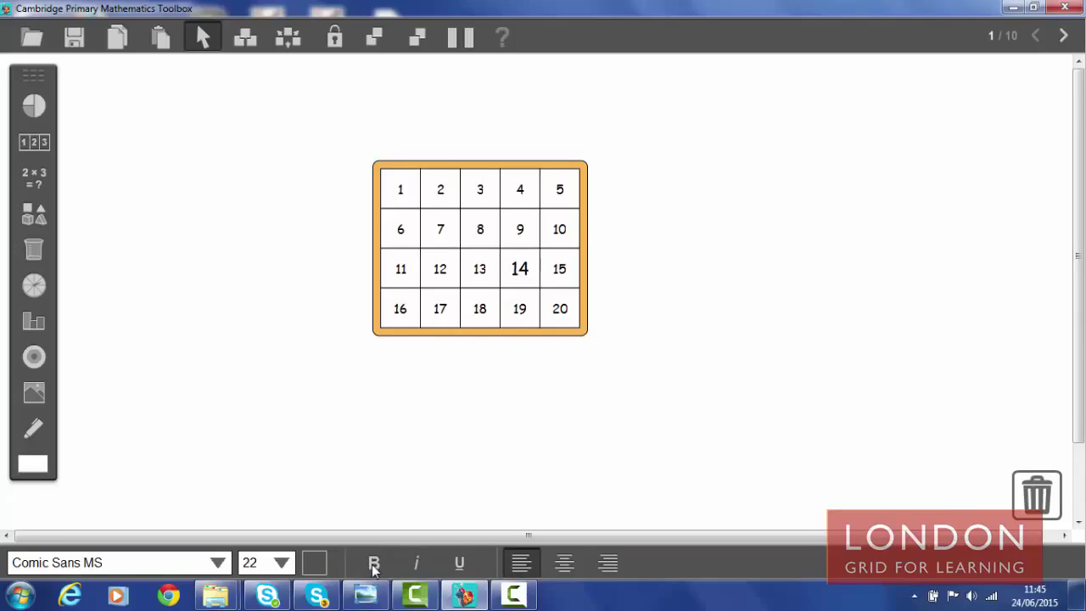
click(281, 564)
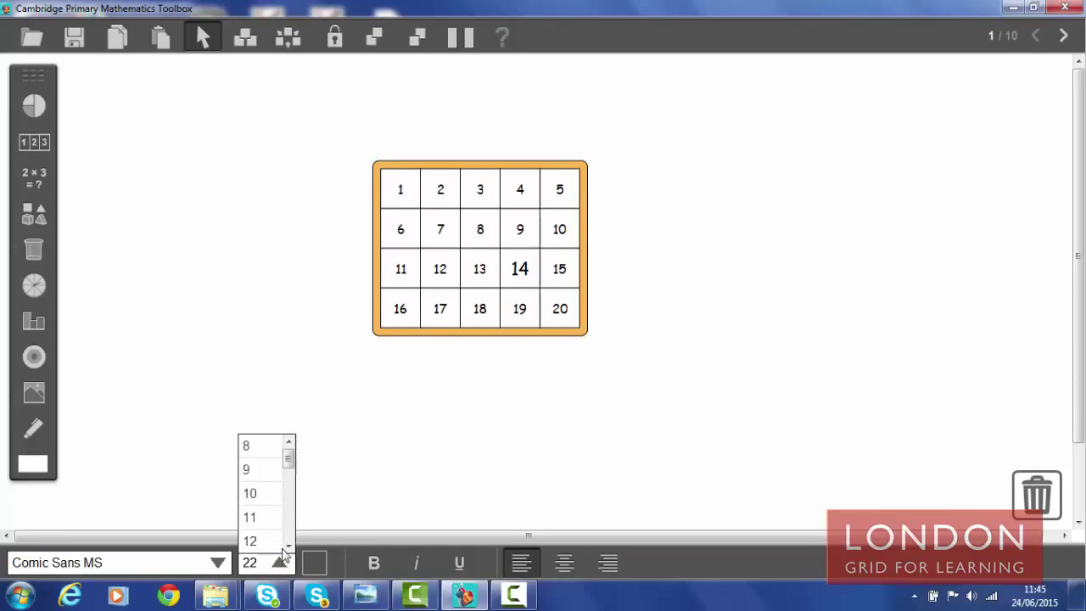
scroll(285, 552, down, 2)
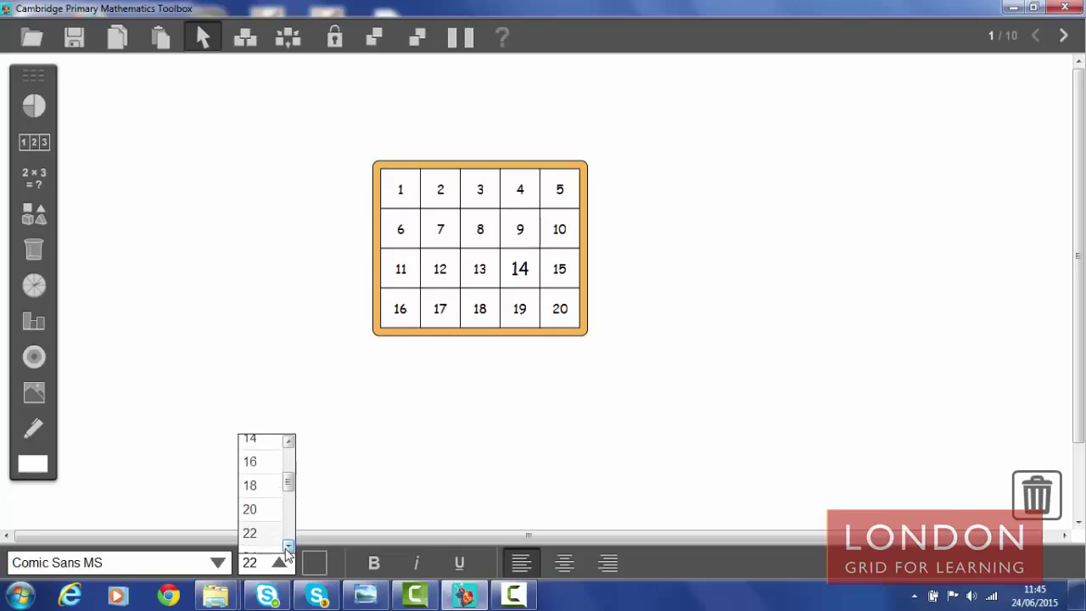
click(260, 460)
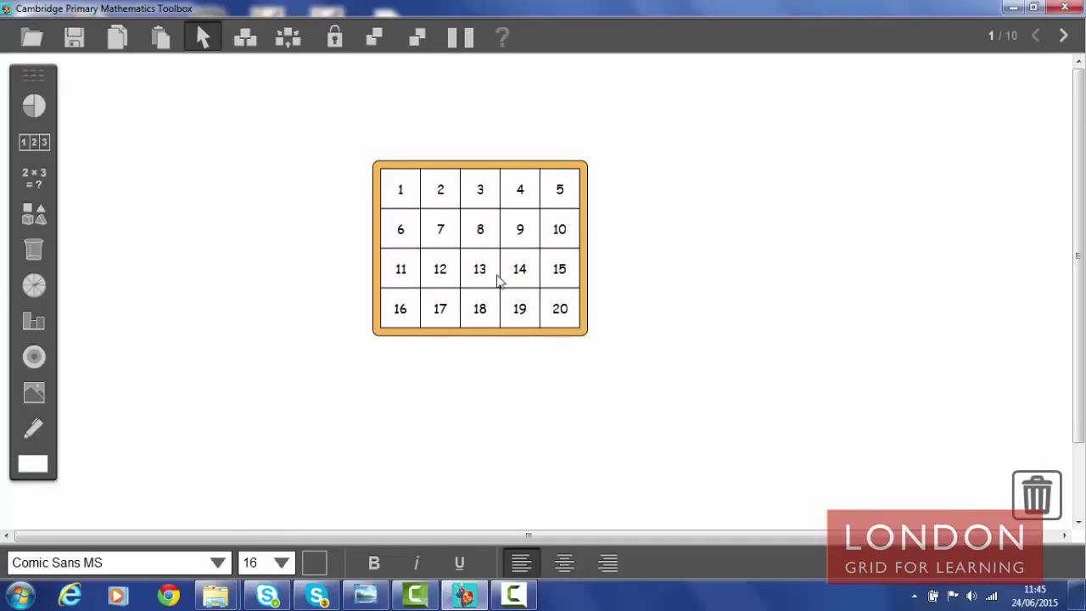
click(475, 235)
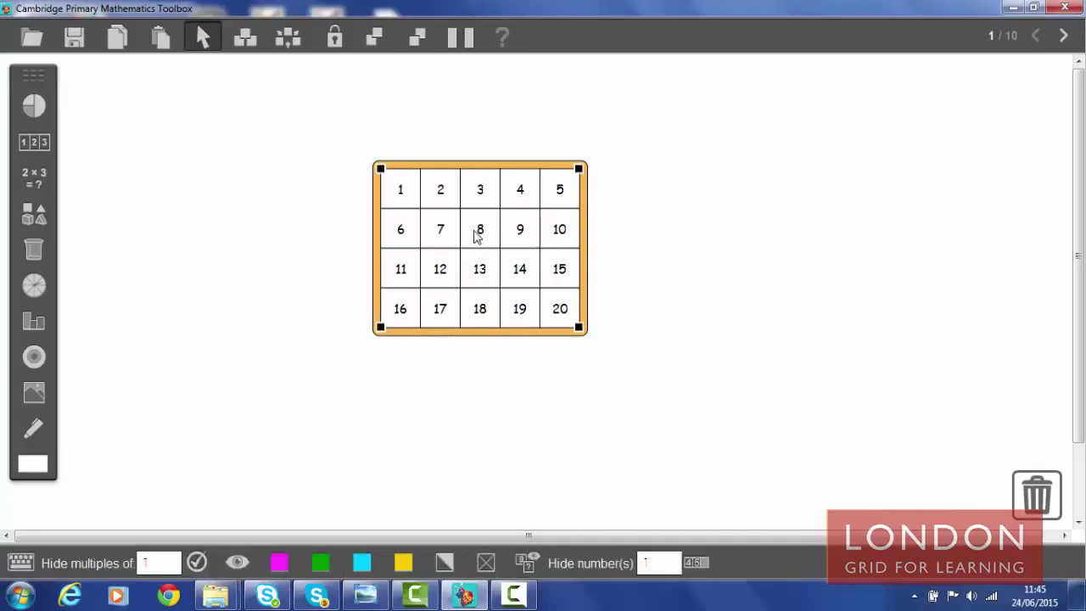
Select the whole grid and hide multiples of 2, showing them once before hiding again
click(516, 309)
click(683, 258)
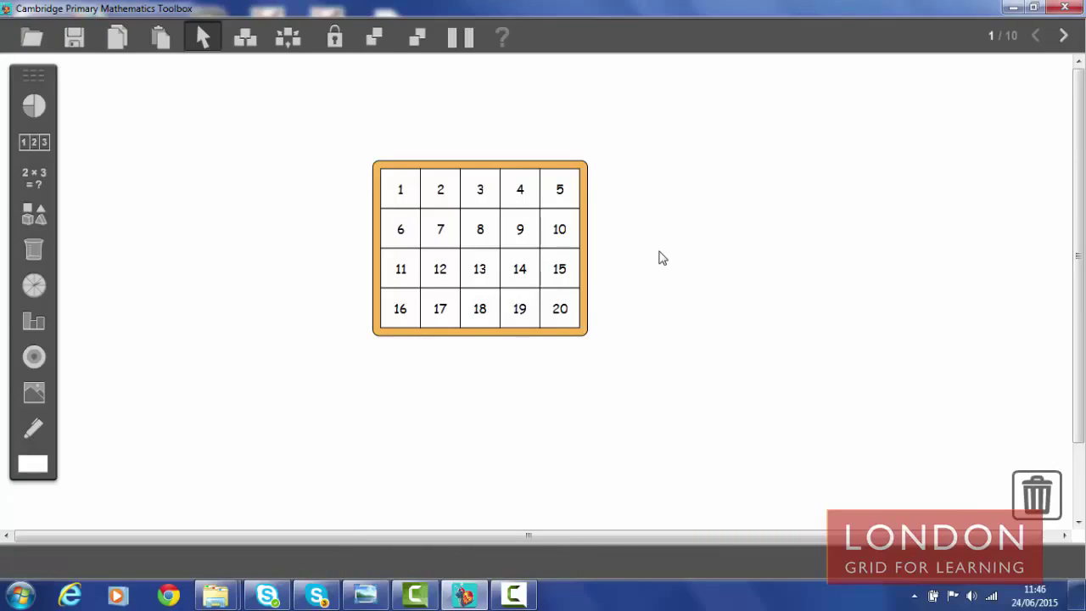
click(585, 259)
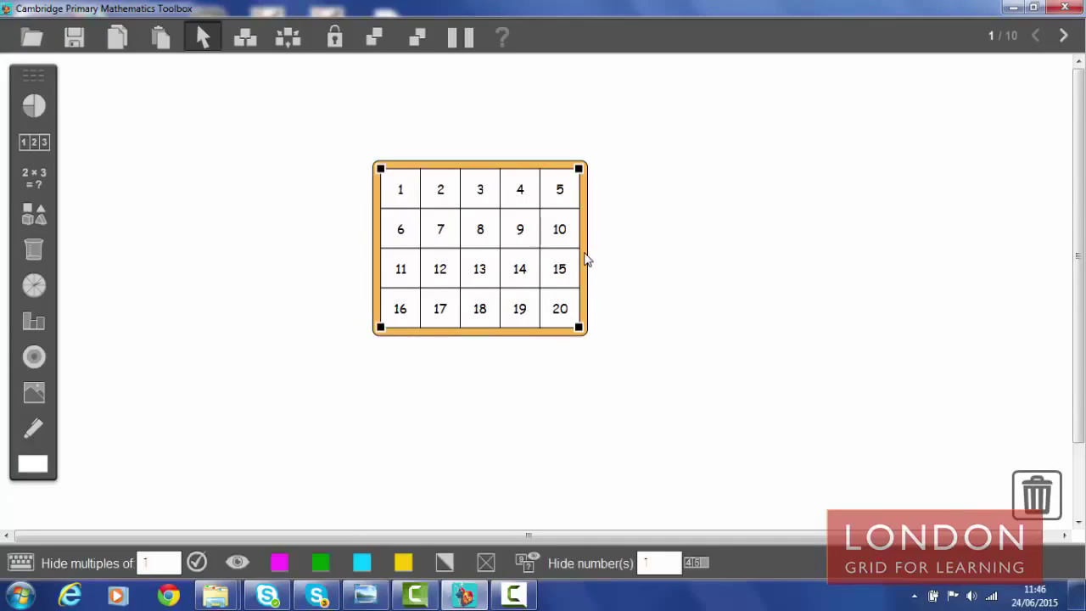
click(157, 562)
key(BackSpace)
text(2)
click(197, 565)
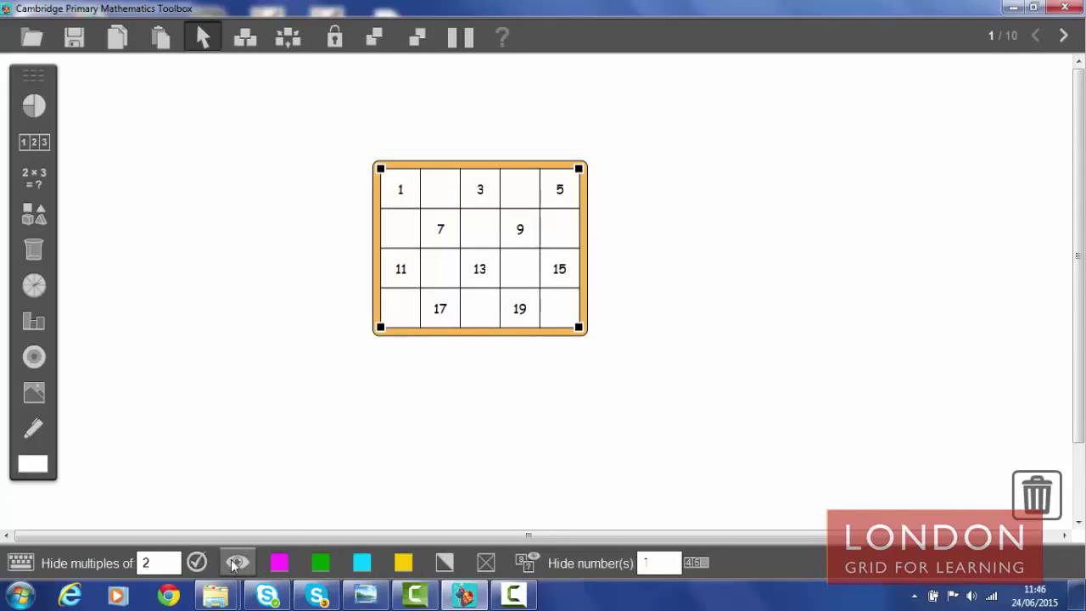
click(236, 565)
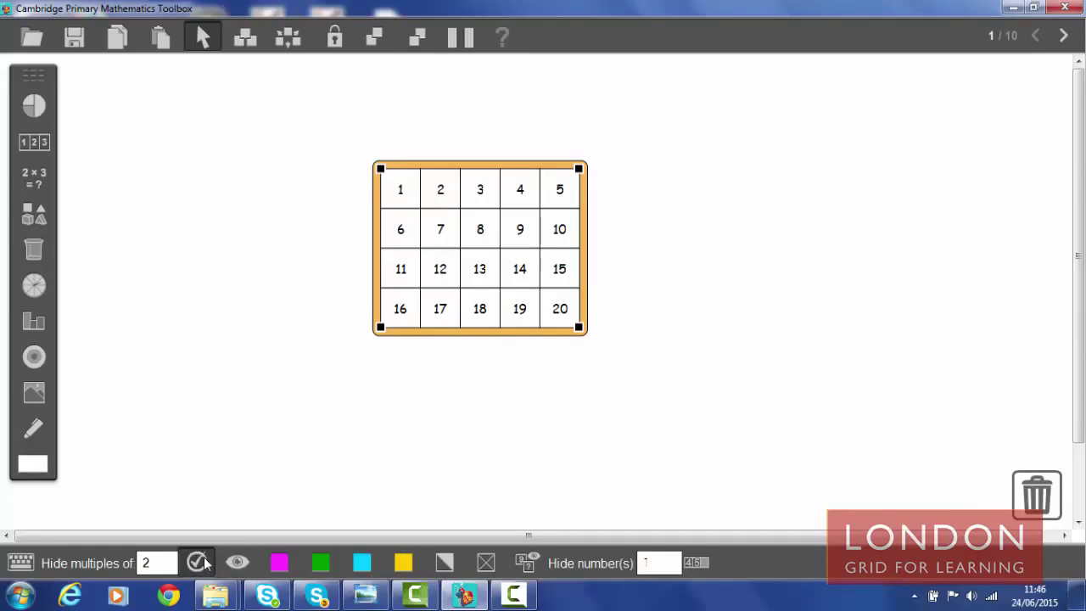
click(205, 564)
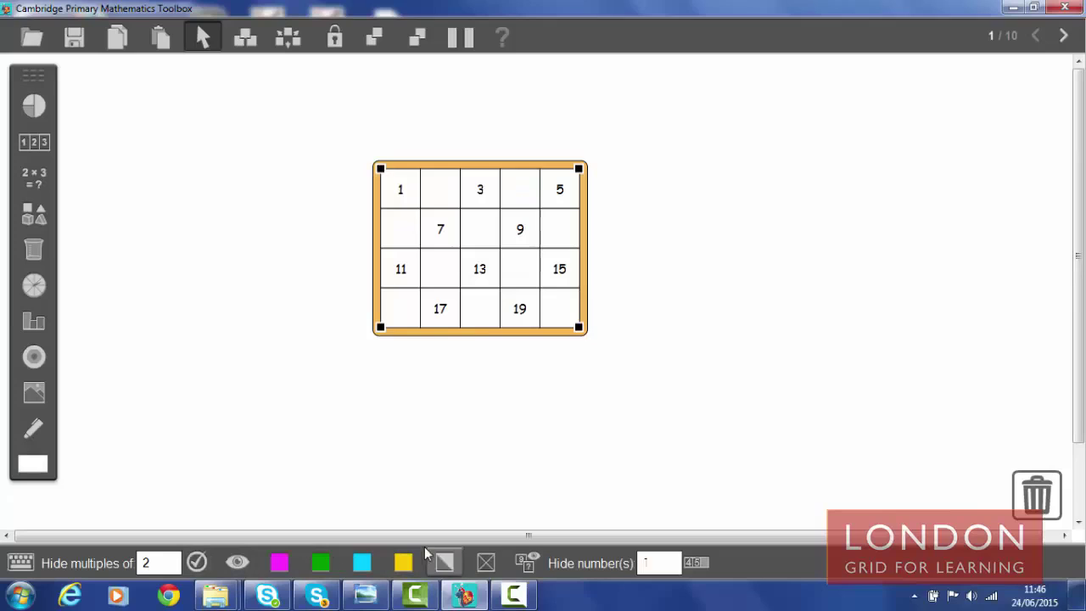
Reveal hidden cells 2, 4 and 6 individually, then show all remaining even numbers
click(528, 567)
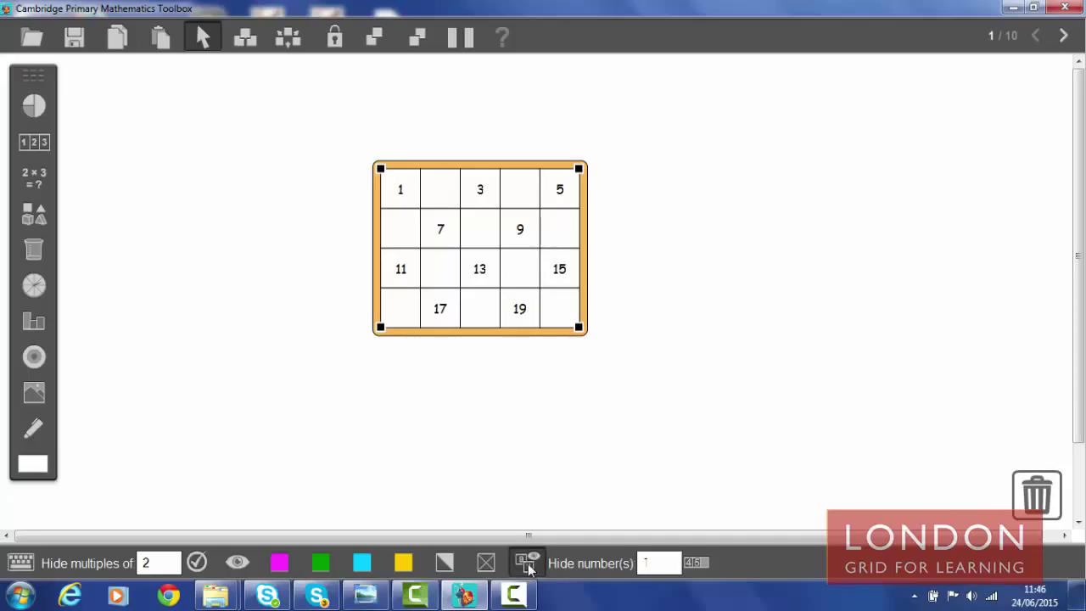
click(437, 196)
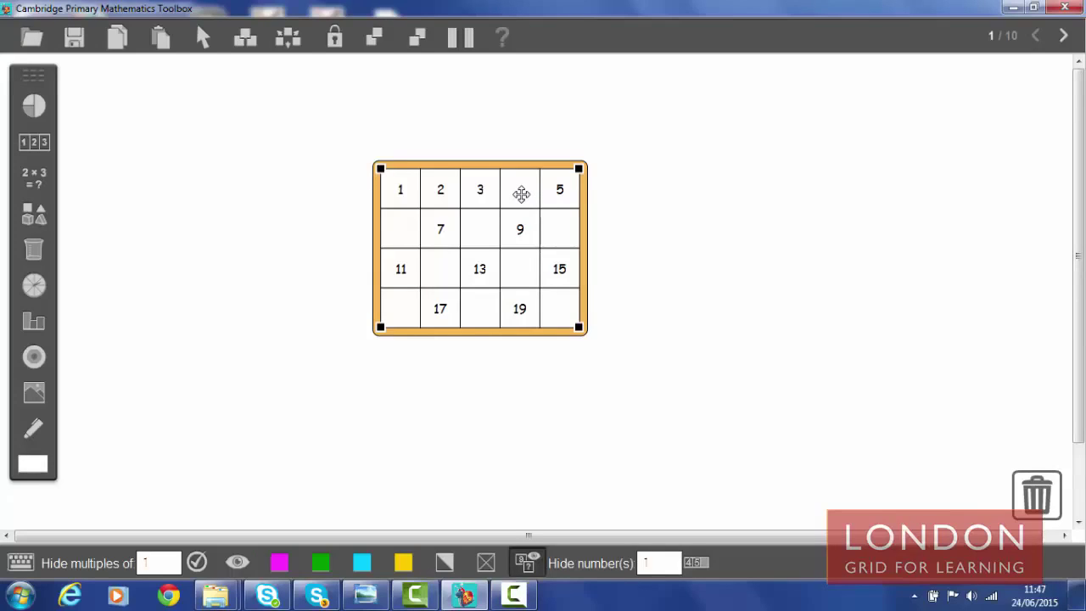
click(521, 194)
click(405, 232)
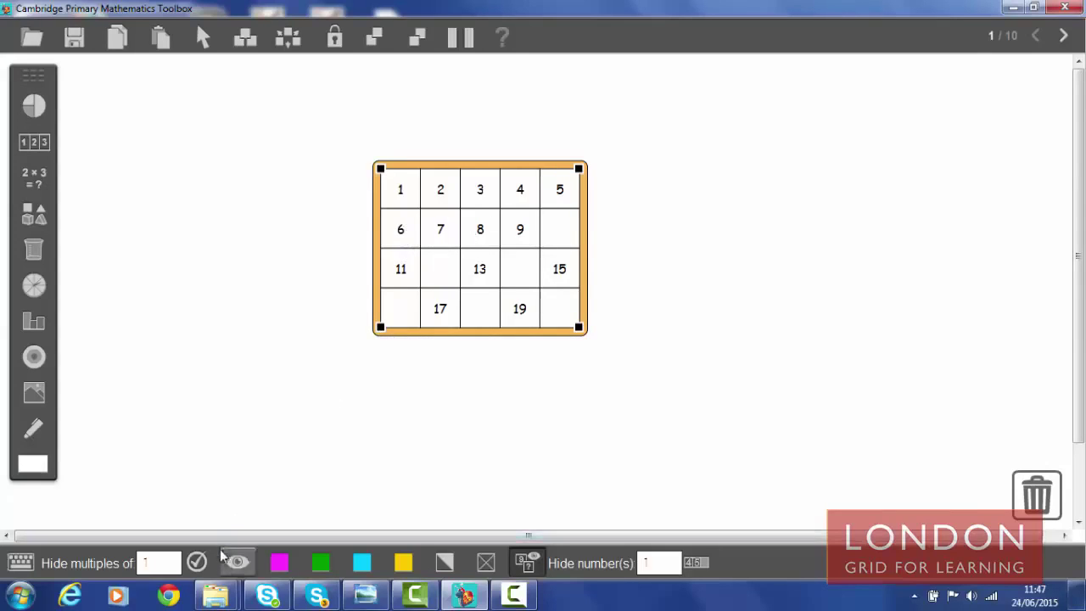
click(237, 564)
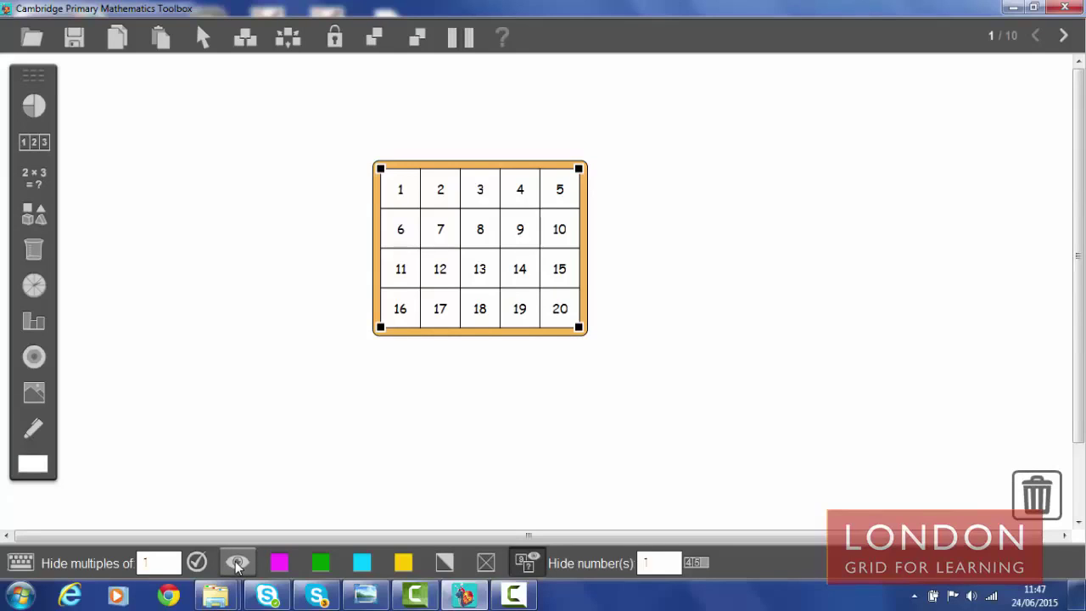
click(286, 565)
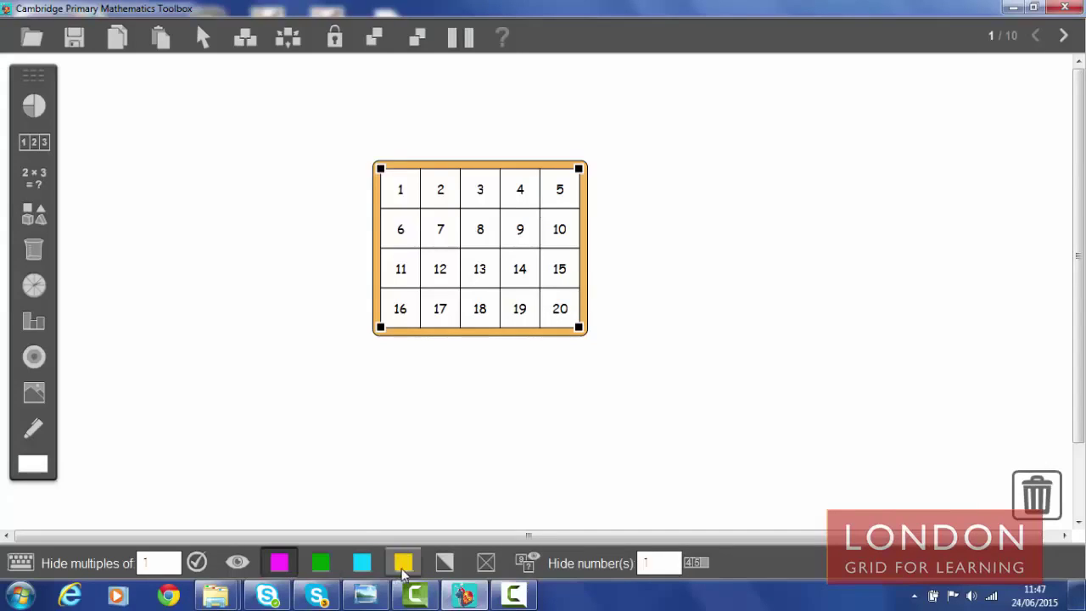
click(442, 188)
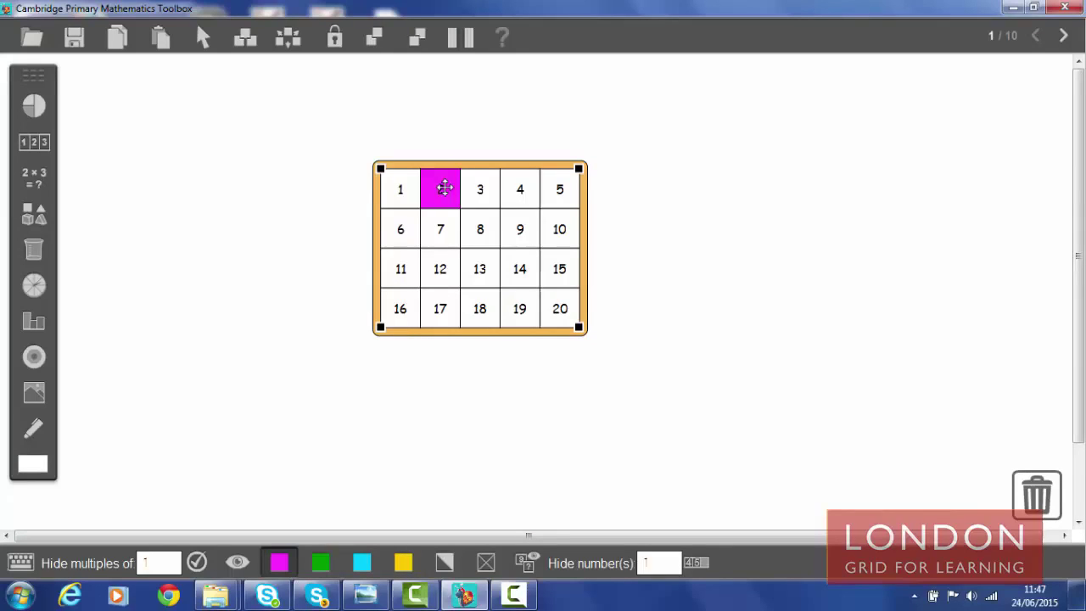
click(526, 188)
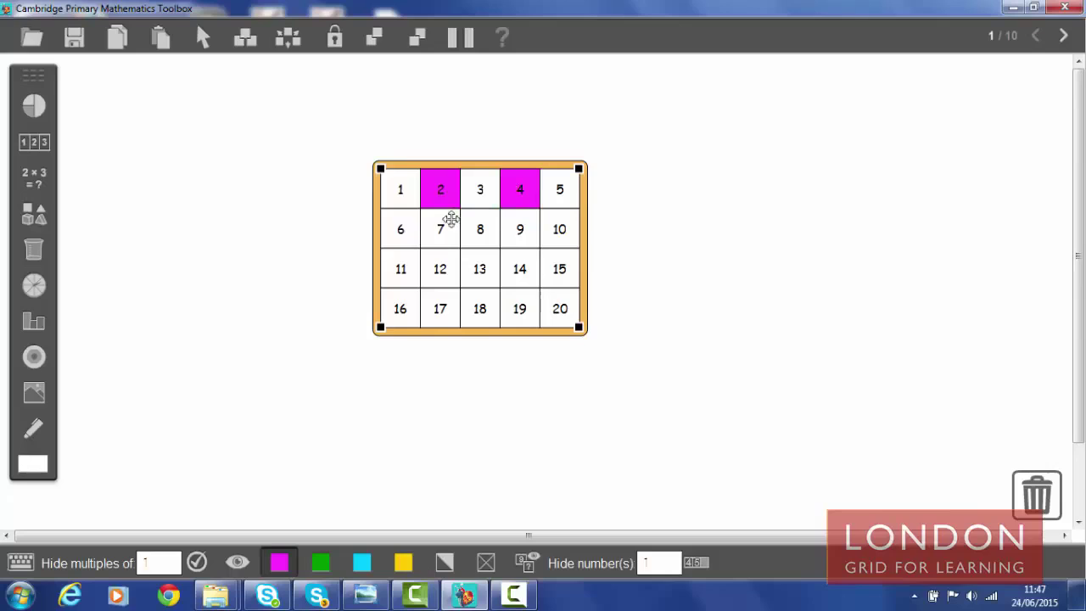
click(402, 230)
click(476, 227)
click(560, 231)
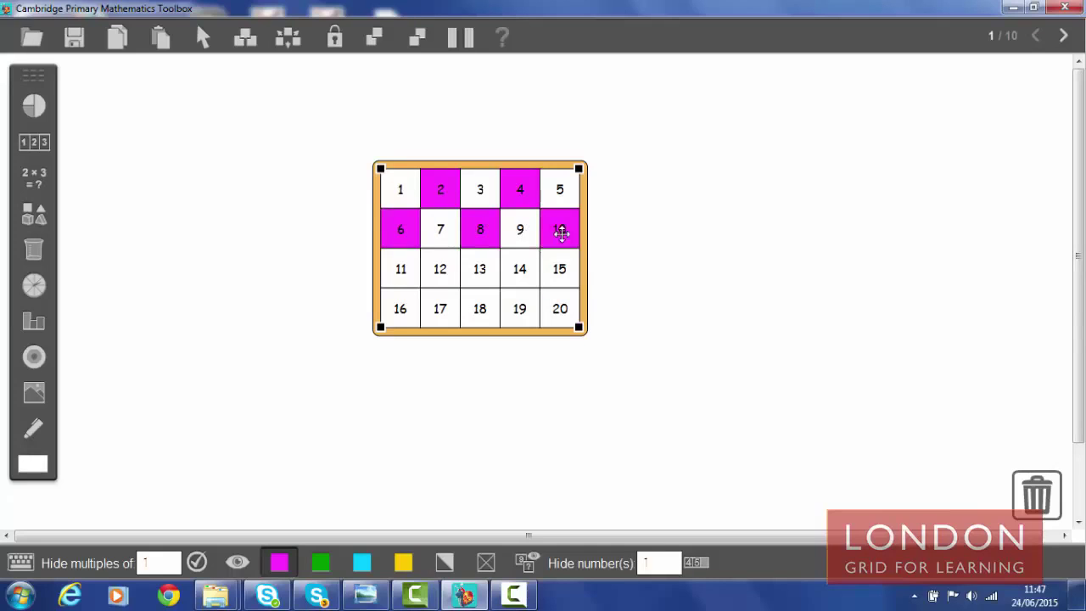
click(450, 270)
click(523, 270)
click(404, 311)
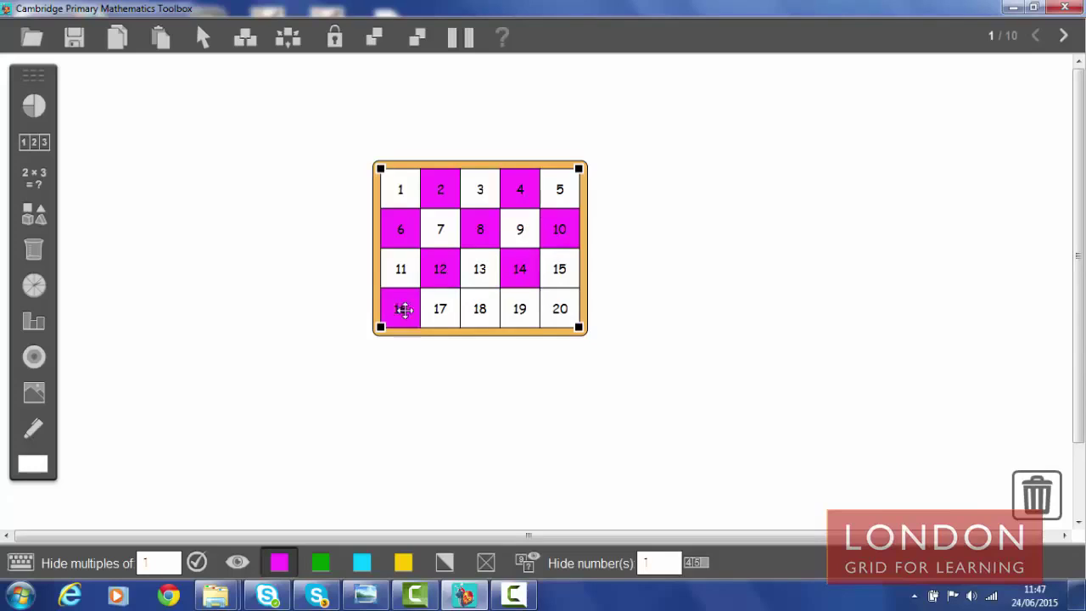
click(480, 309)
click(559, 313)
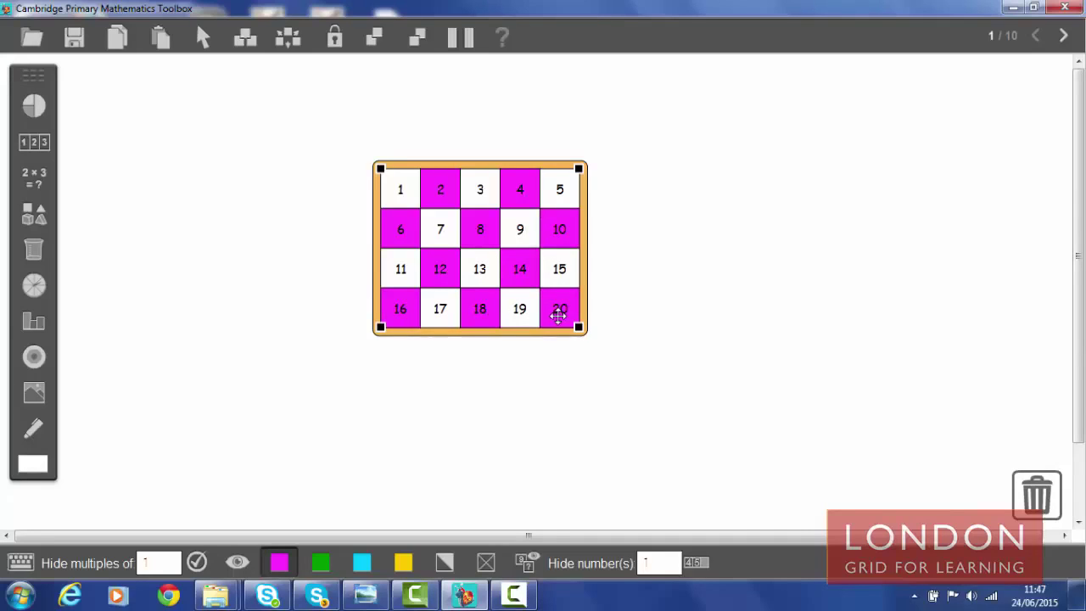
click(362, 563)
click(480, 308)
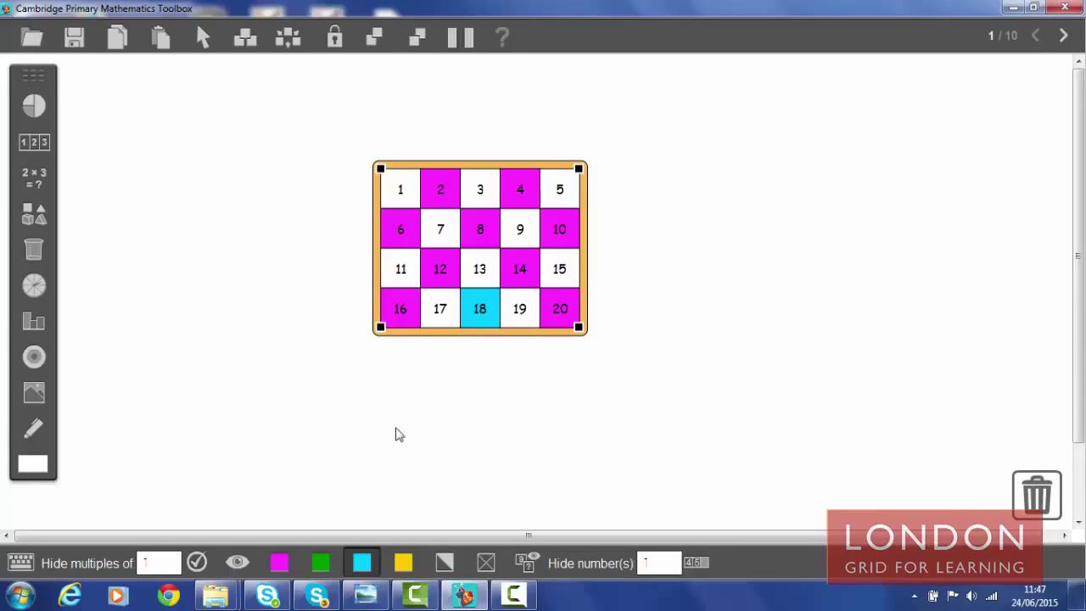
click(486, 563)
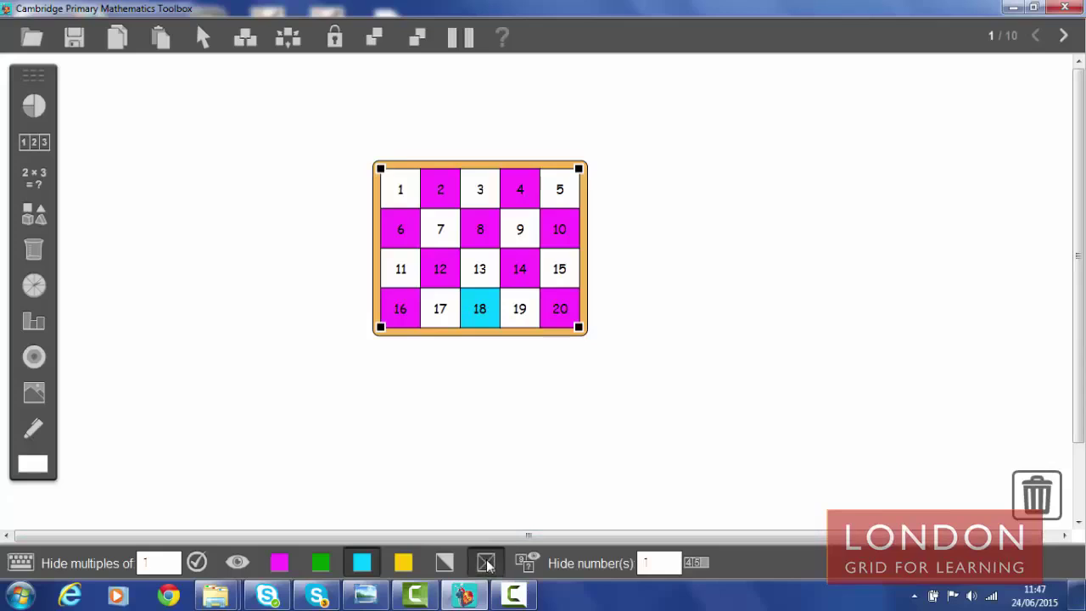
click(479, 311)
click(556, 310)
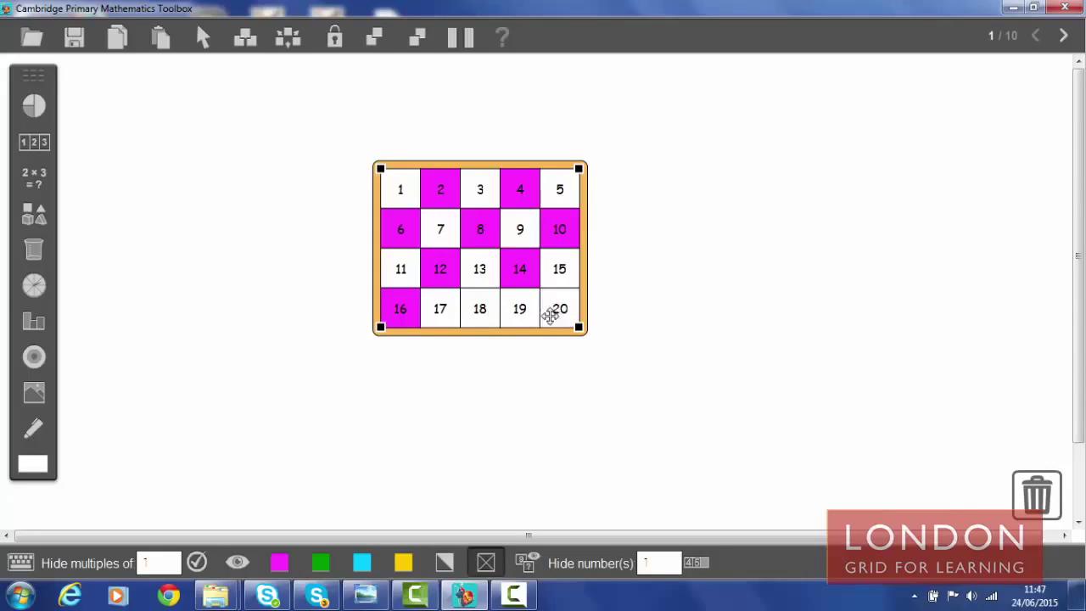
click(518, 269)
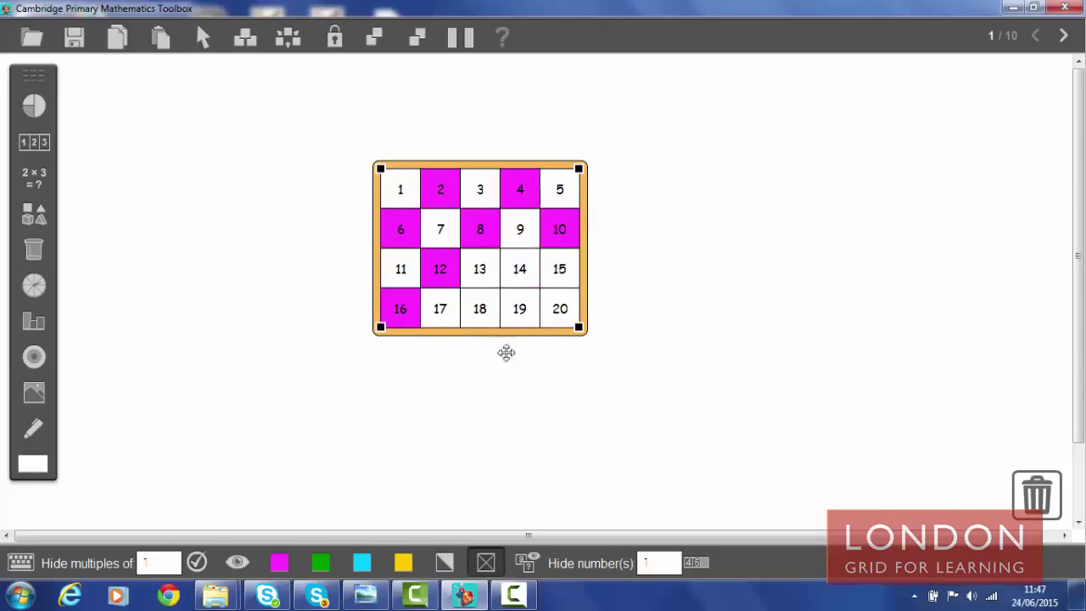
click(444, 564)
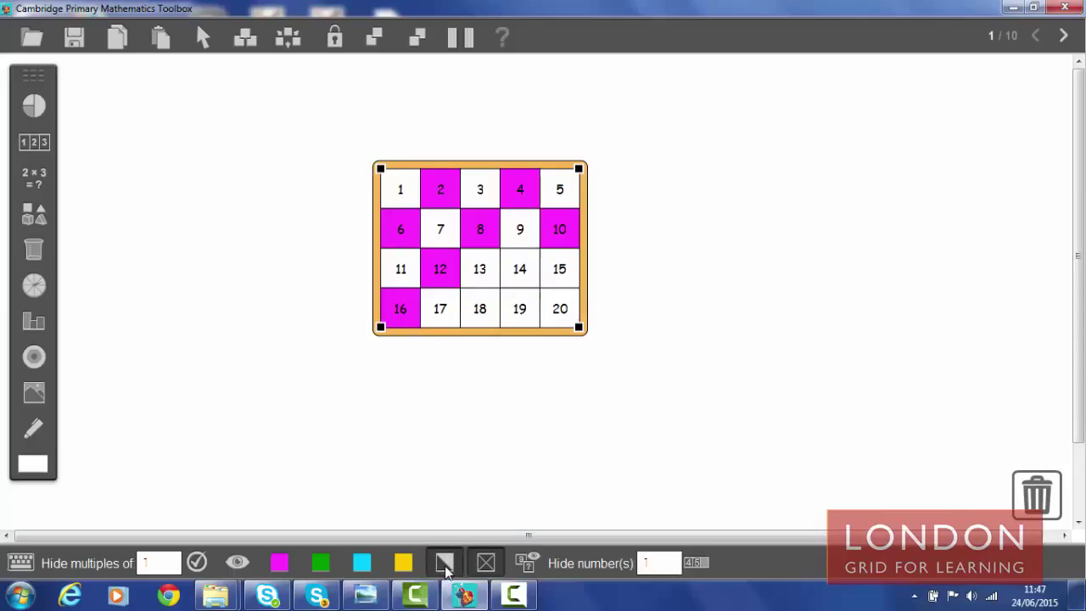
click(283, 564)
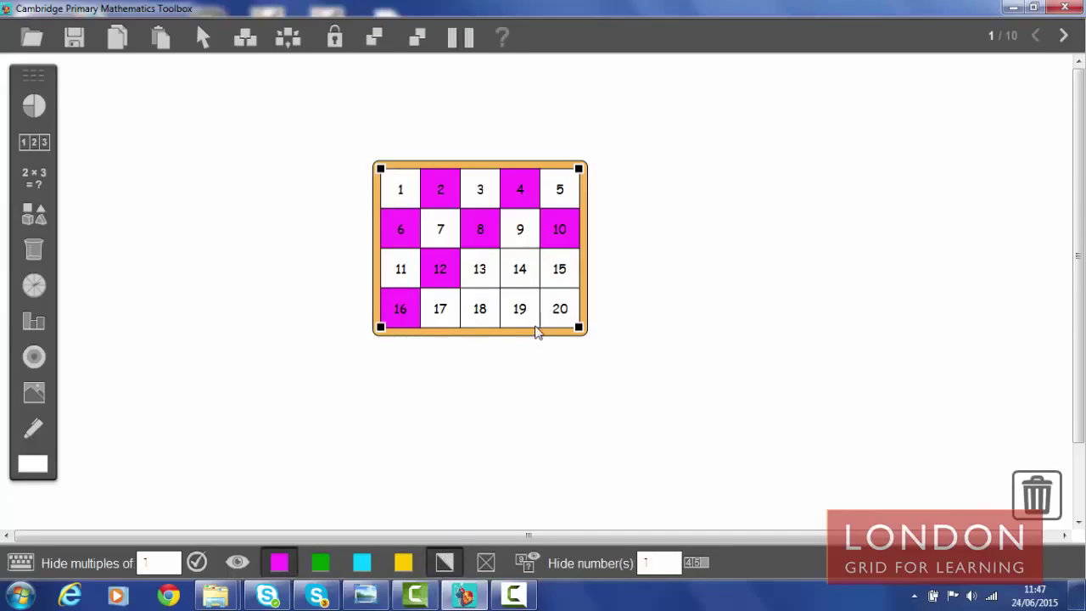
click(560, 307)
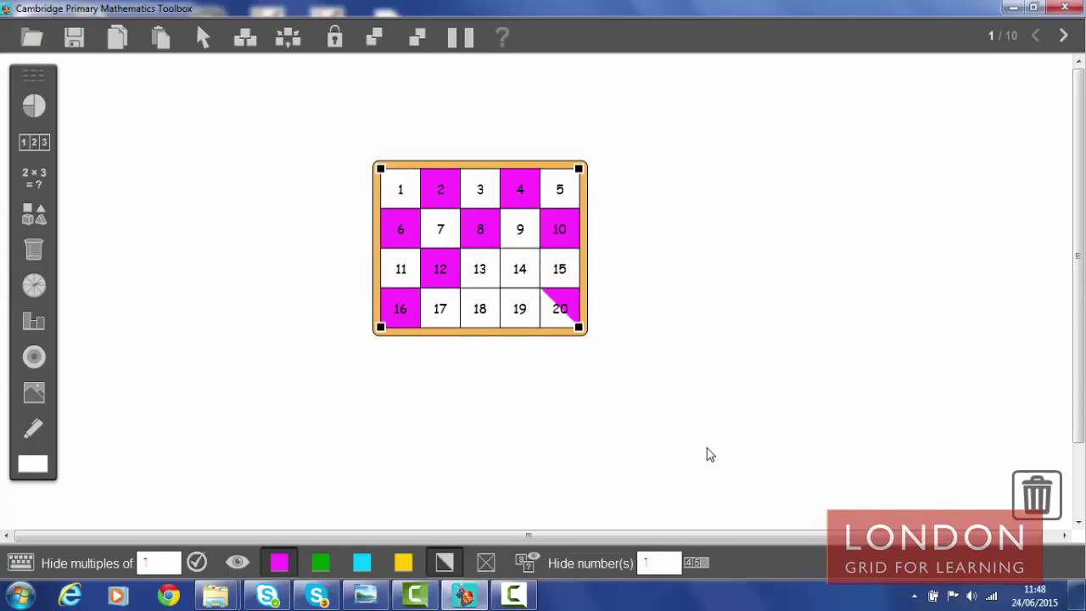
click(486, 563)
click(562, 302)
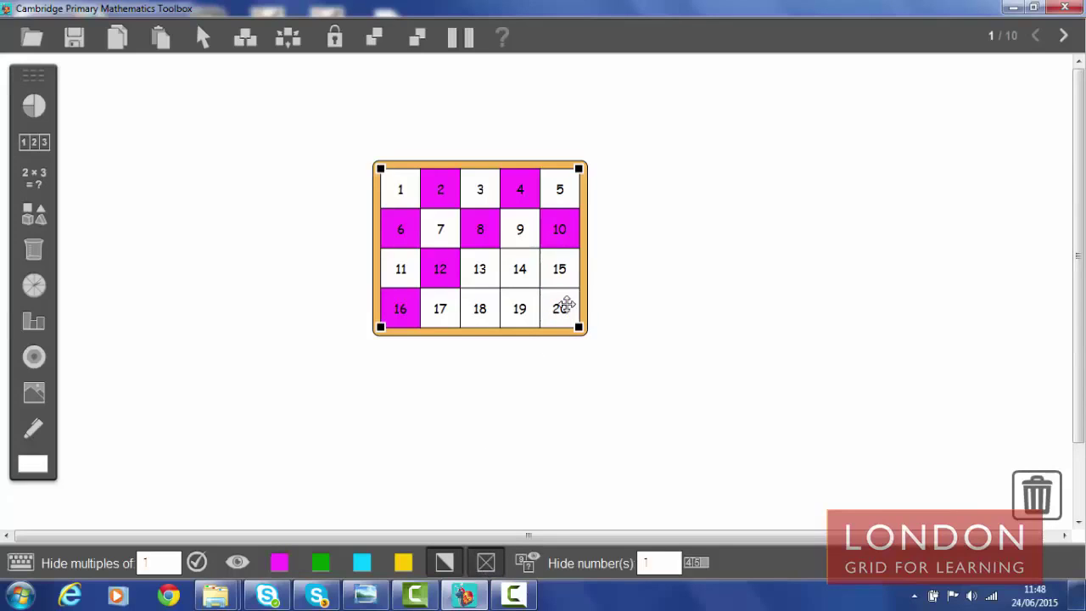
click(561, 235)
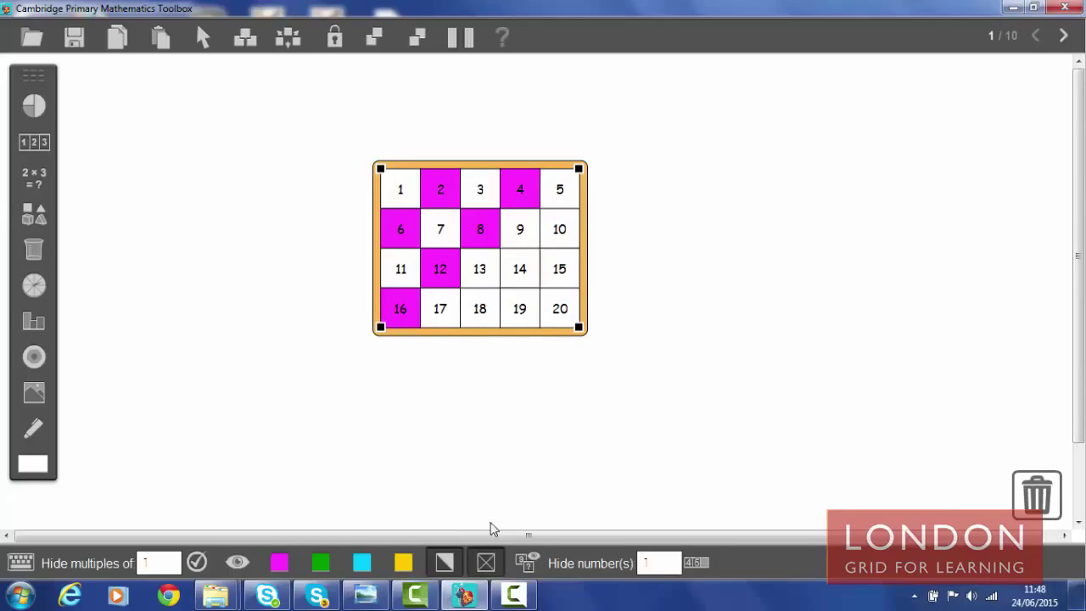
click(521, 189)
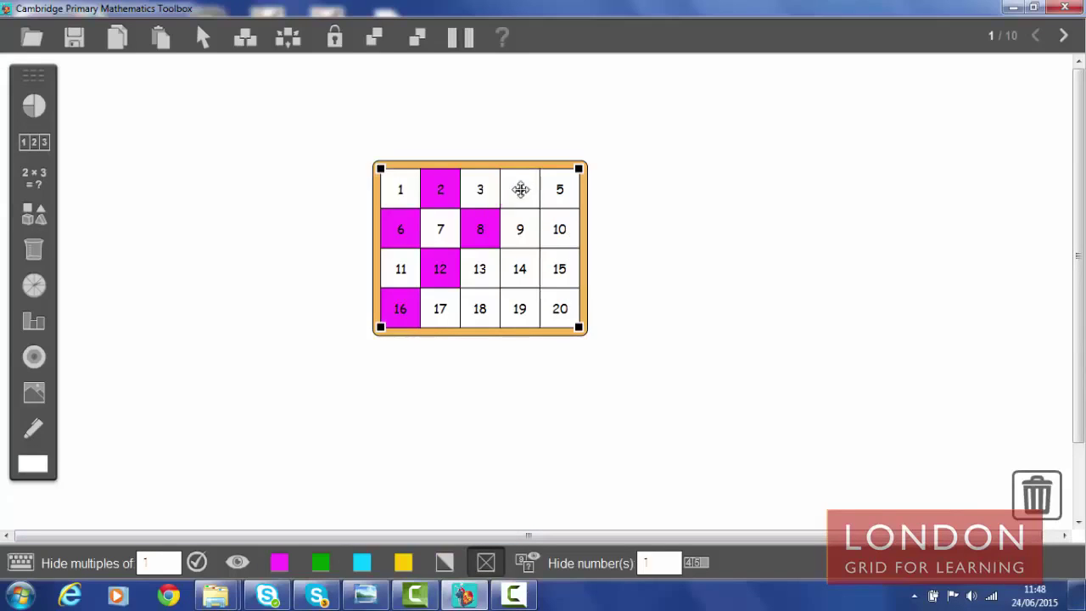
click(480, 235)
click(442, 185)
click(404, 227)
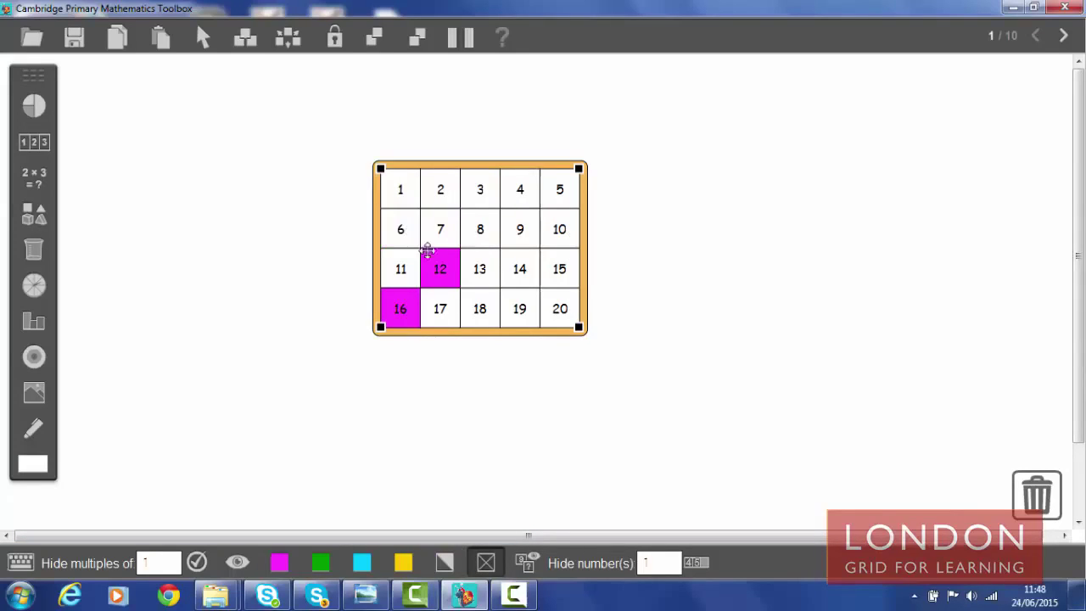
click(440, 265)
click(404, 310)
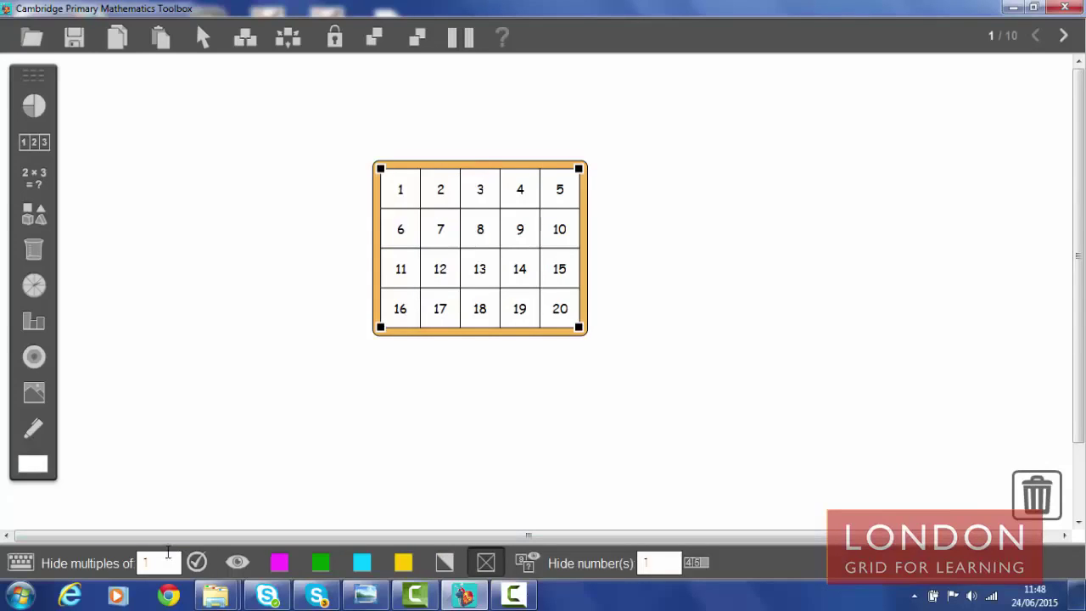
Hide every grid number with multiples of 1, then reveal 4, 6 and 8 one at a time
click(156, 561)
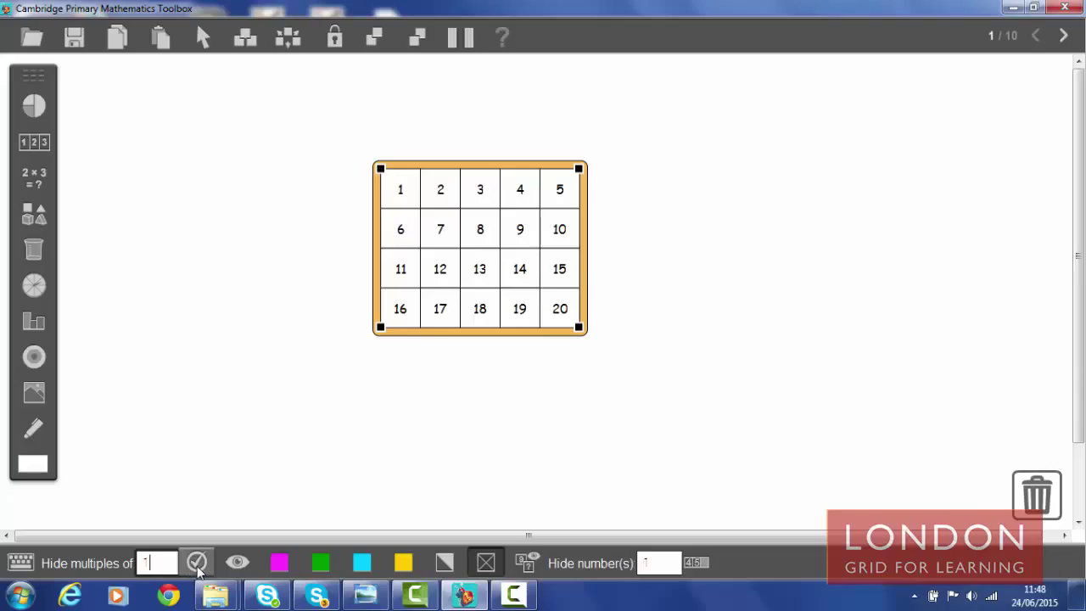
click(197, 562)
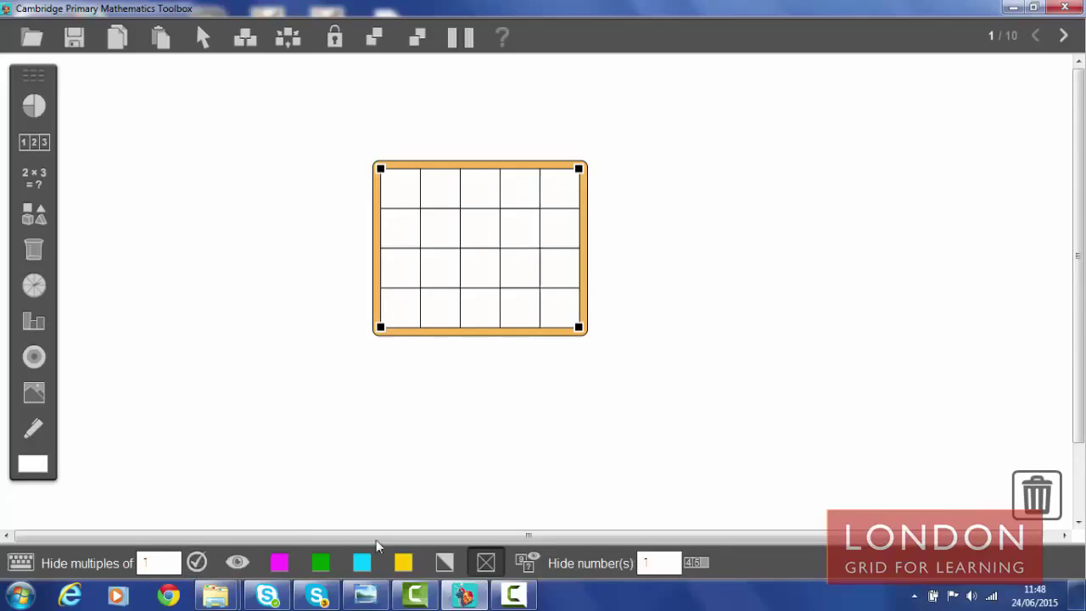
click(527, 560)
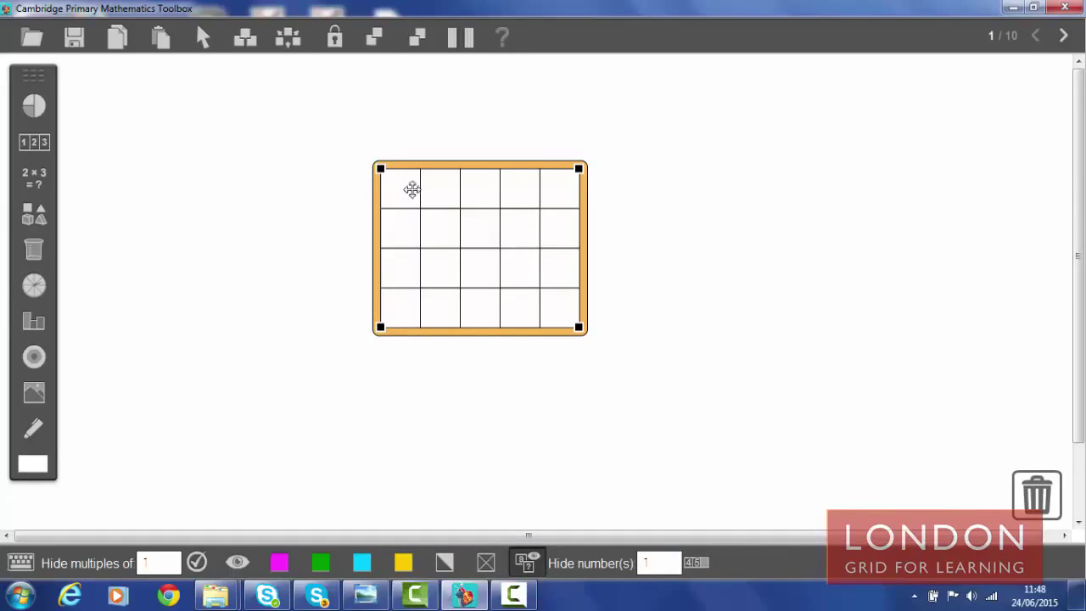
click(518, 185)
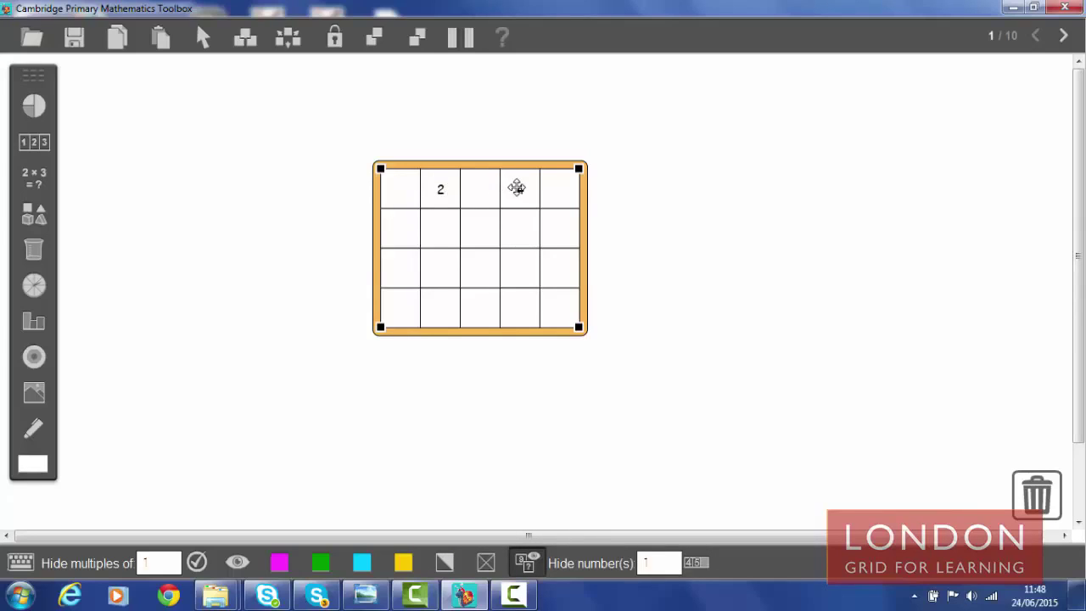
click(401, 229)
click(482, 230)
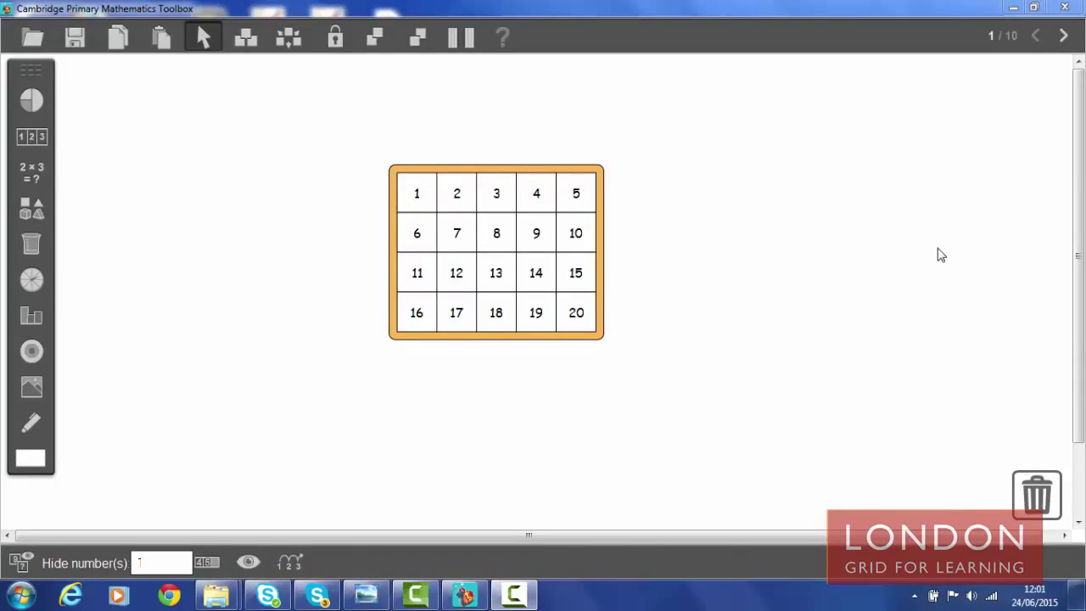
On page 2, create a horizontal number line starting at 2 with an interval of 2
click(1066, 35)
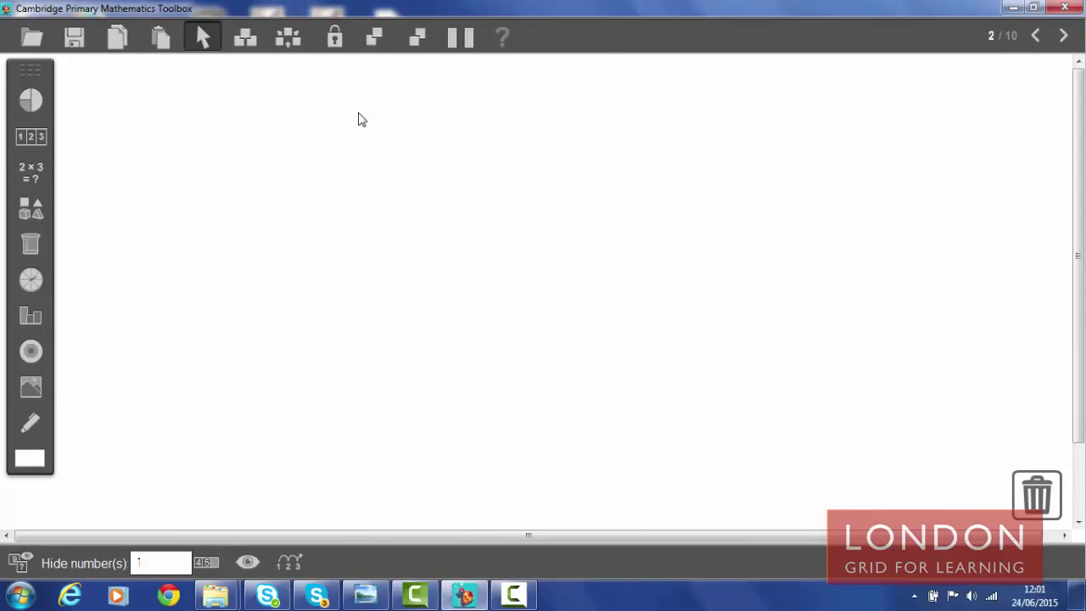
click(29, 138)
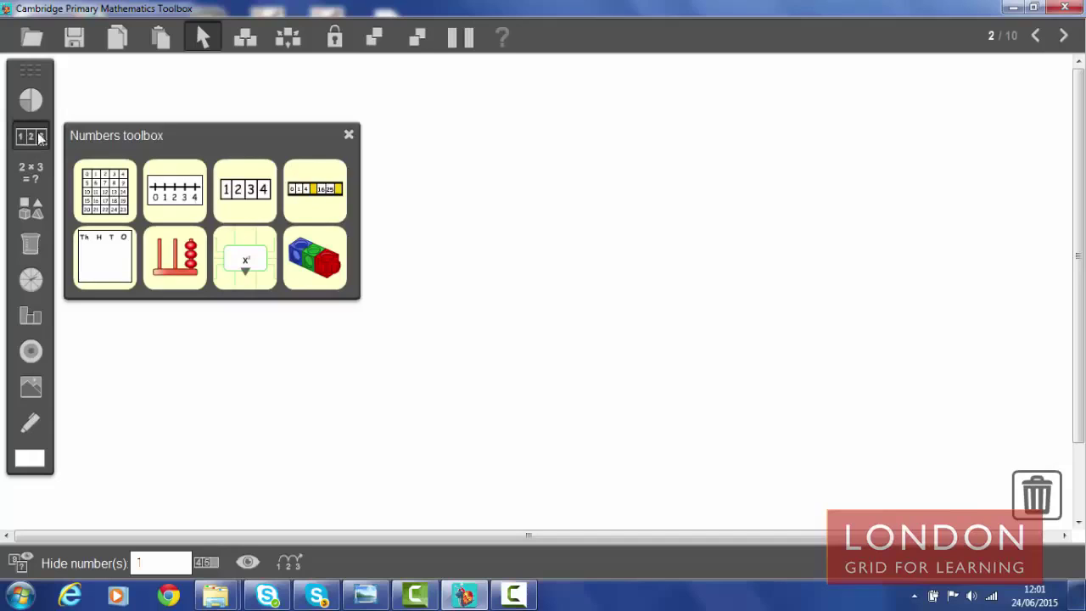
click(188, 192)
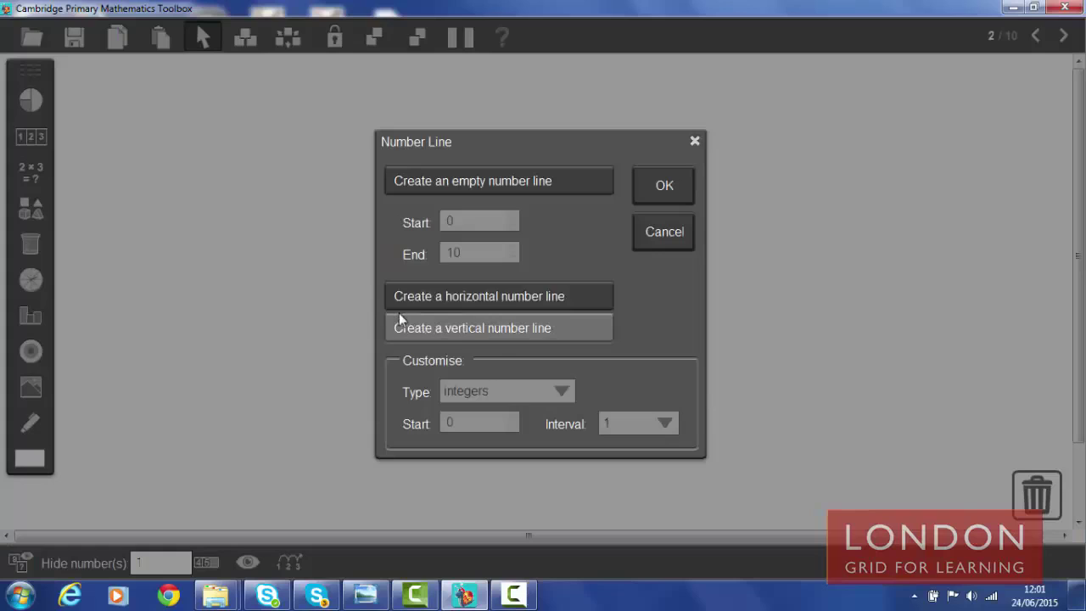
click(543, 292)
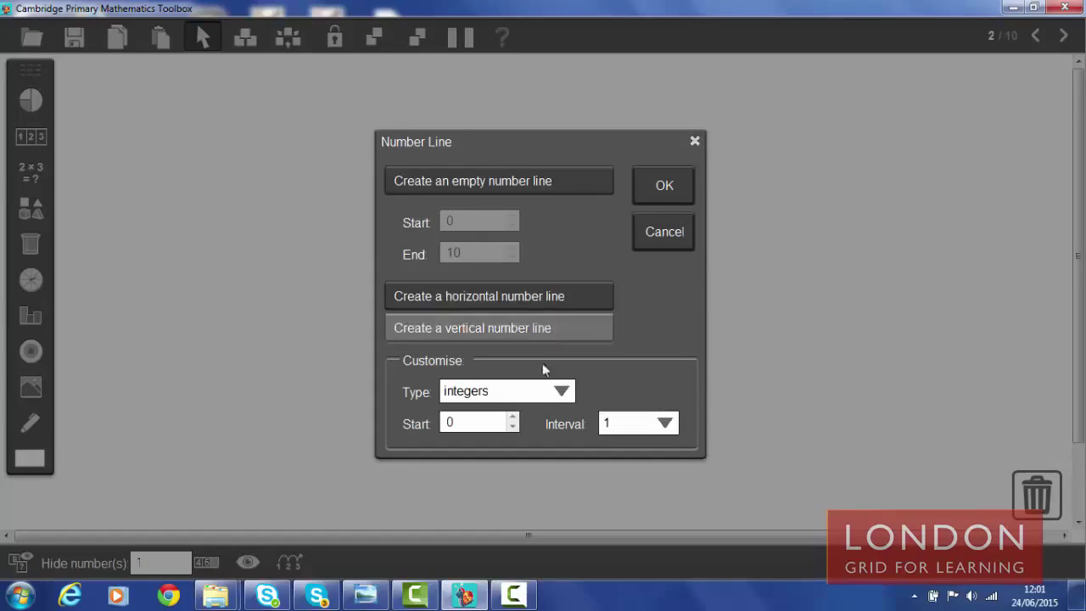
click(513, 419)
click(513, 418)
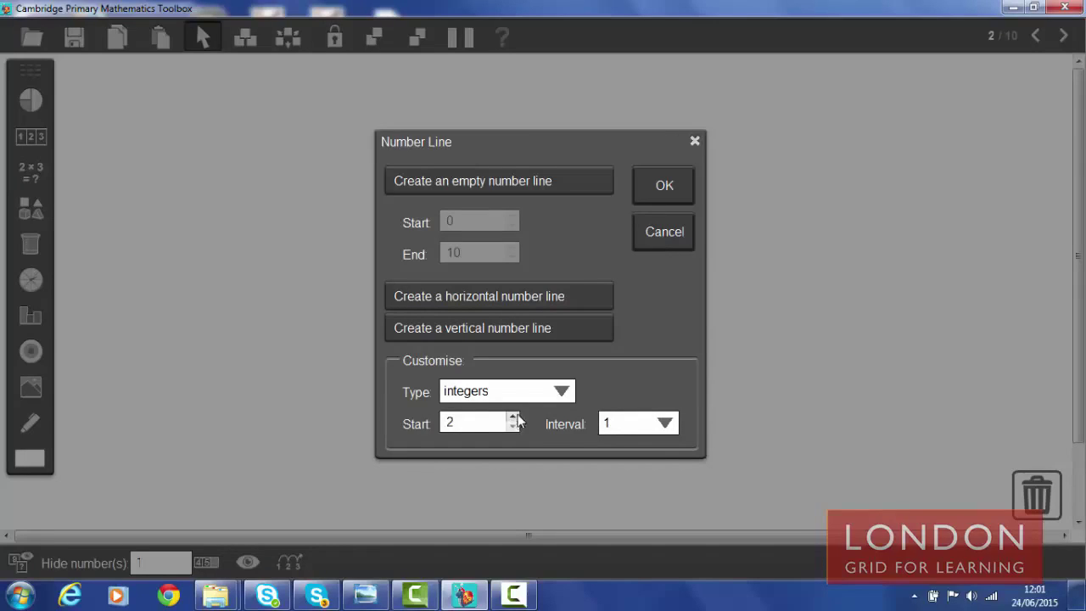
click(665, 424)
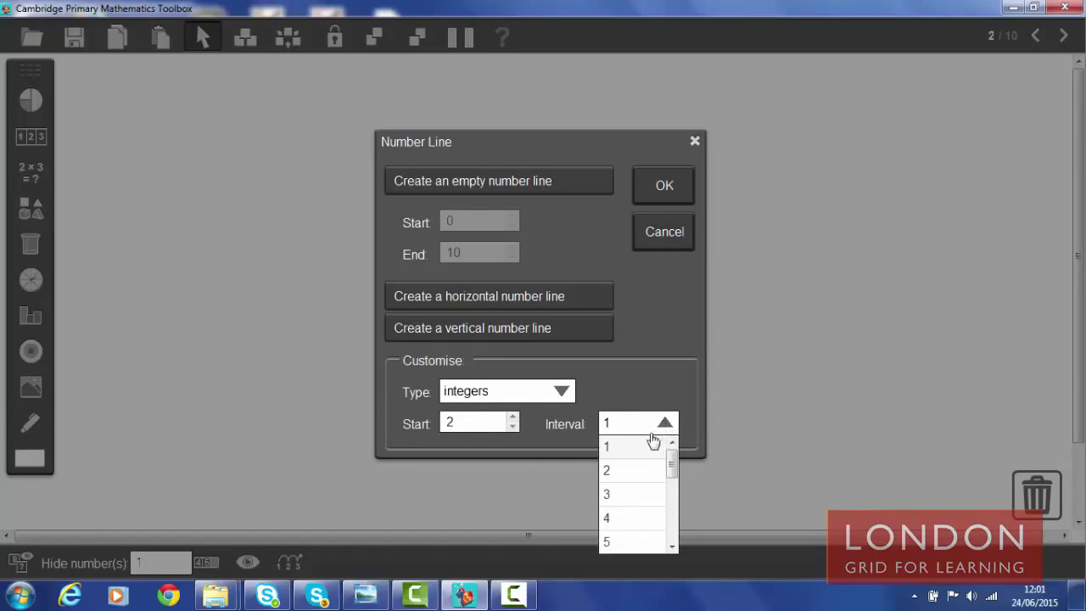
click(626, 470)
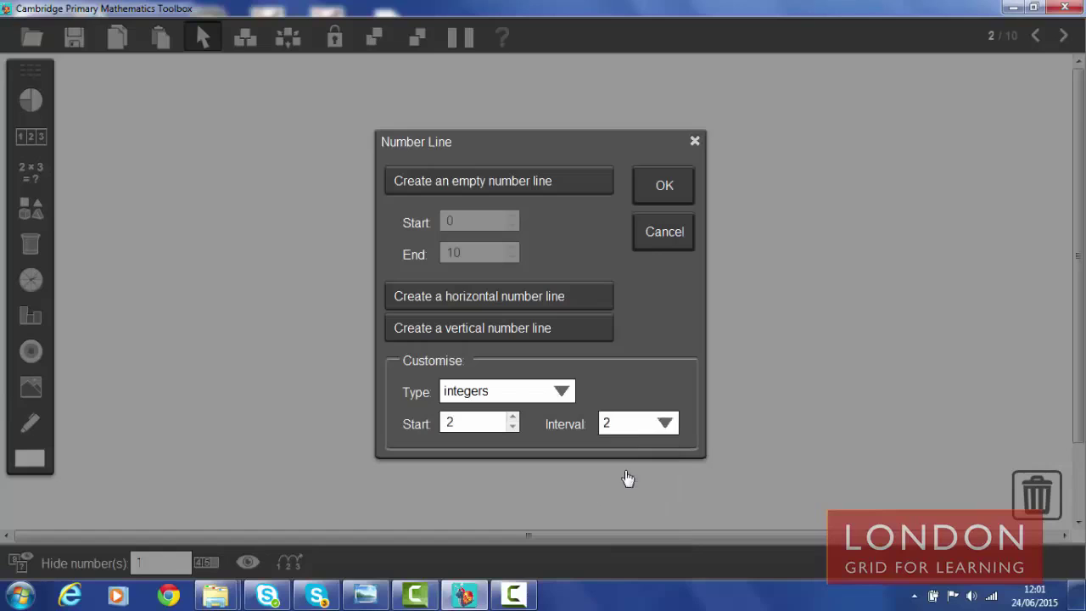
click(670, 197)
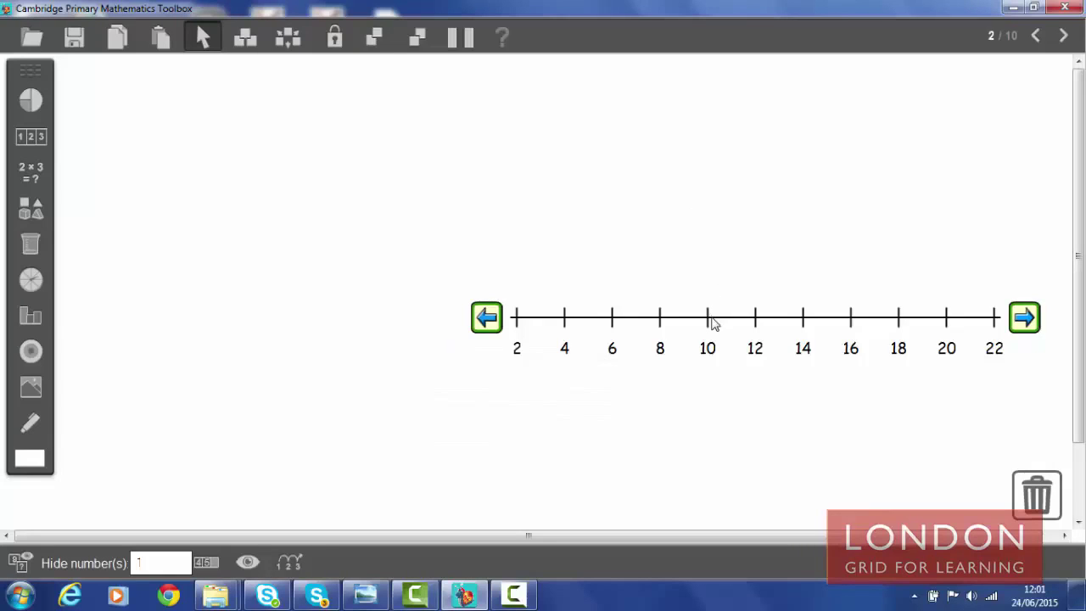
Drag the 2–22 number line to the top left of page 2, then deselect and reselect it
drag(711, 321, 402, 205)
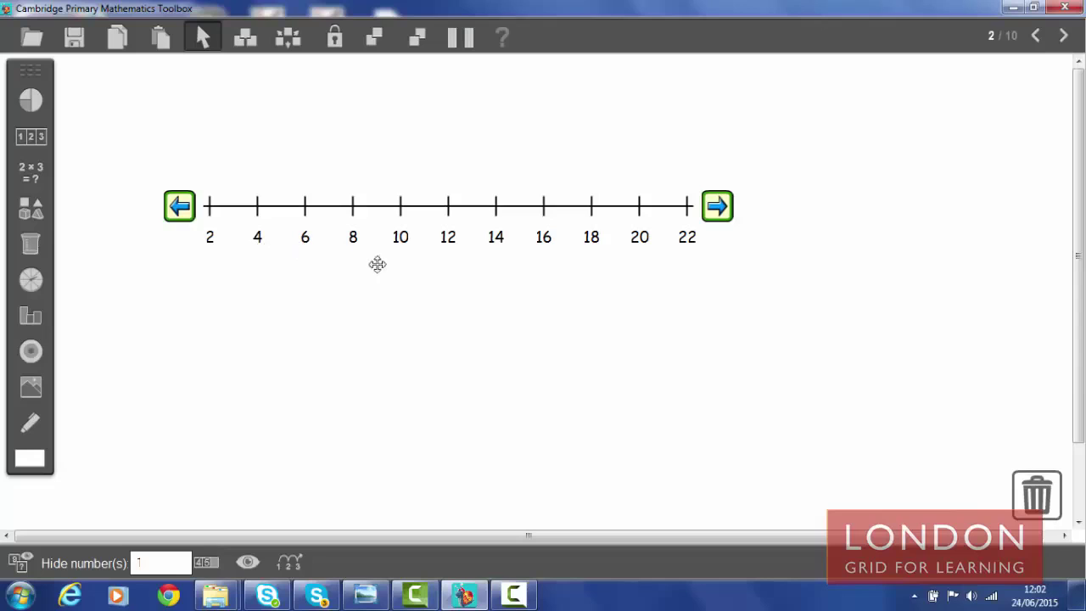
click(401, 346)
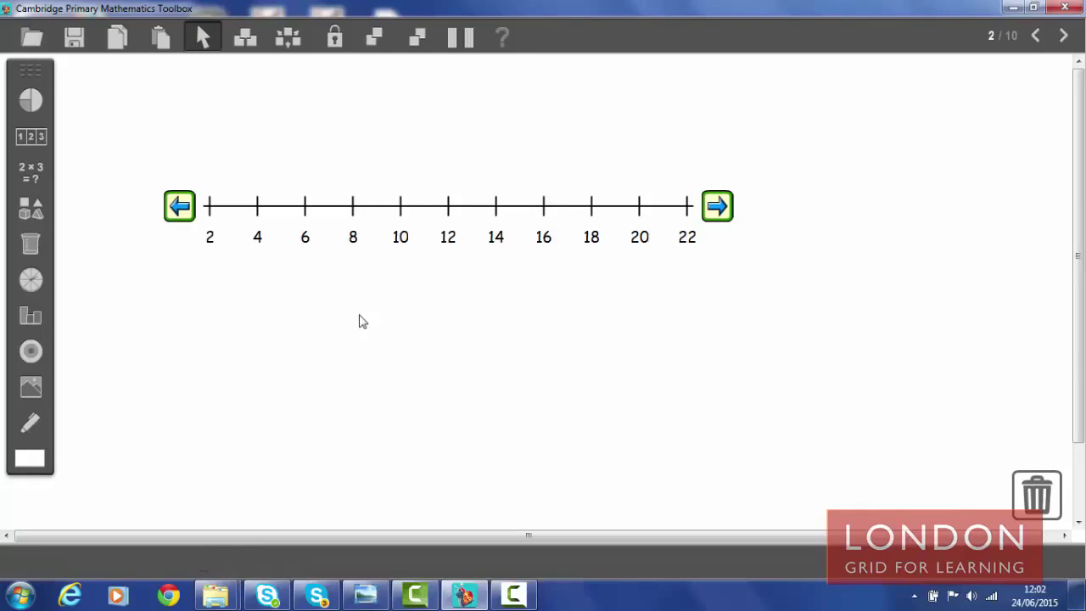
click(467, 221)
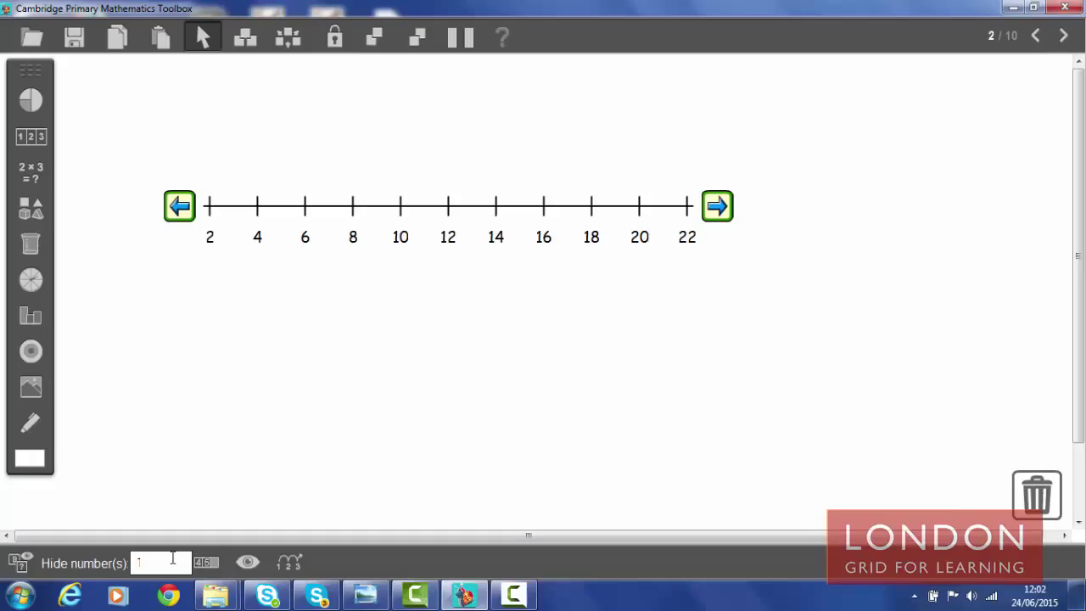
click(164, 563)
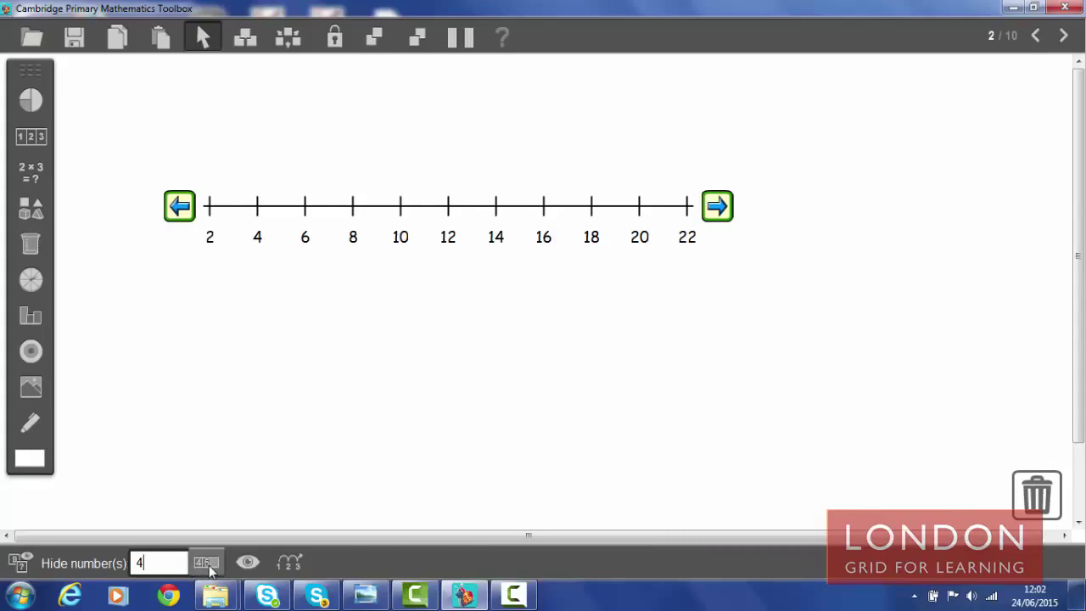
click(210, 568)
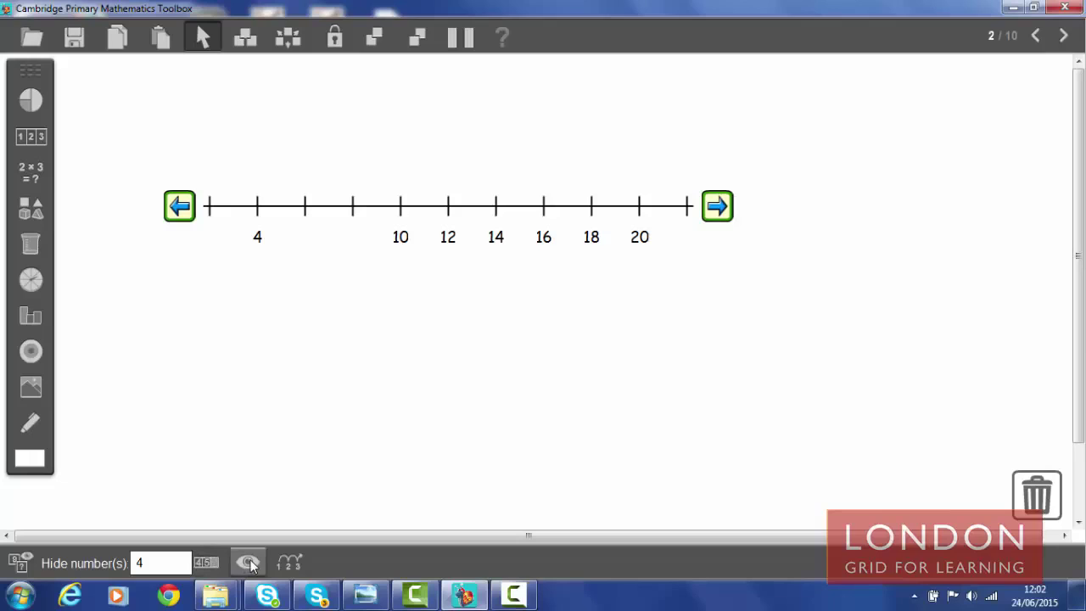
click(249, 564)
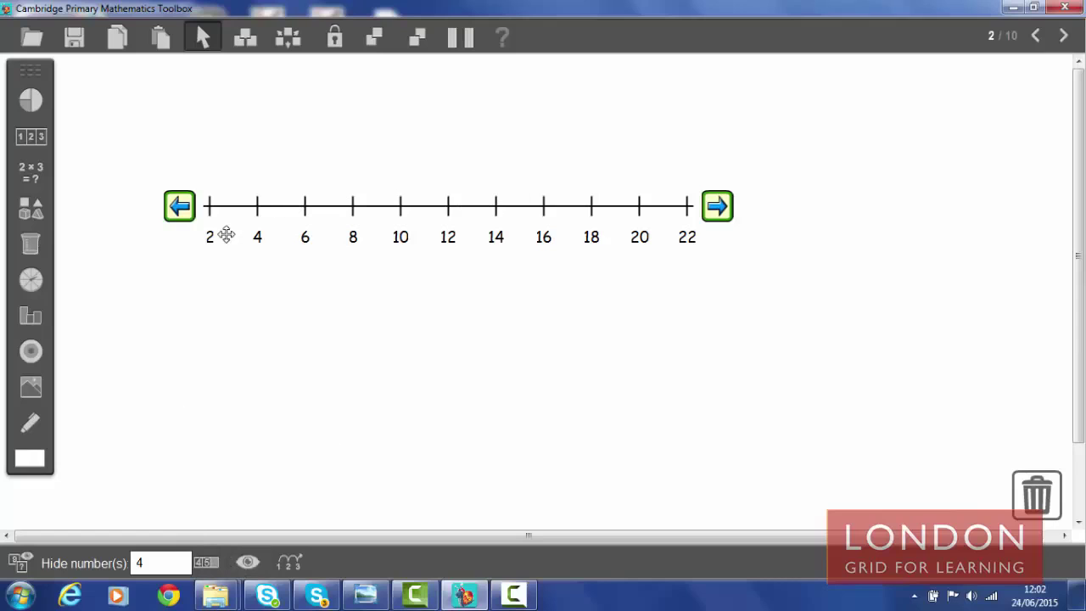
click(718, 212)
click(718, 212)
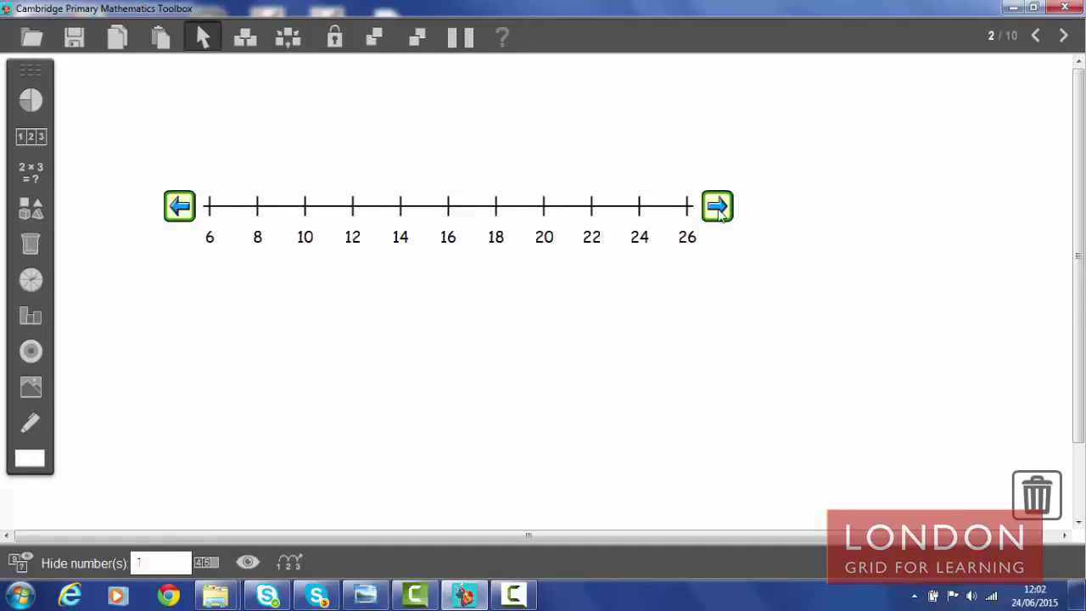
click(181, 208)
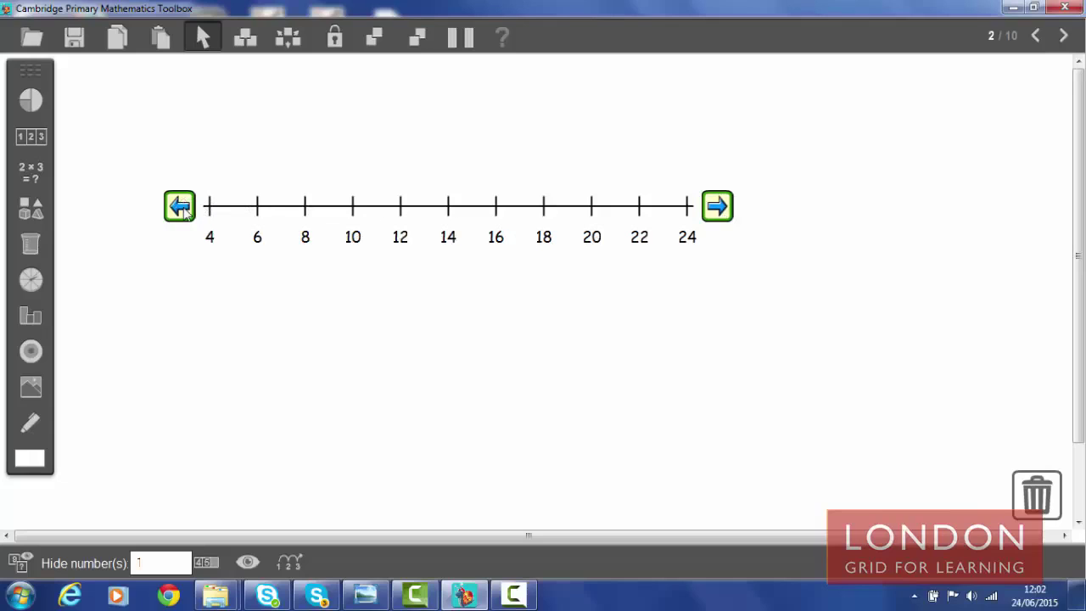
click(182, 208)
click(182, 209)
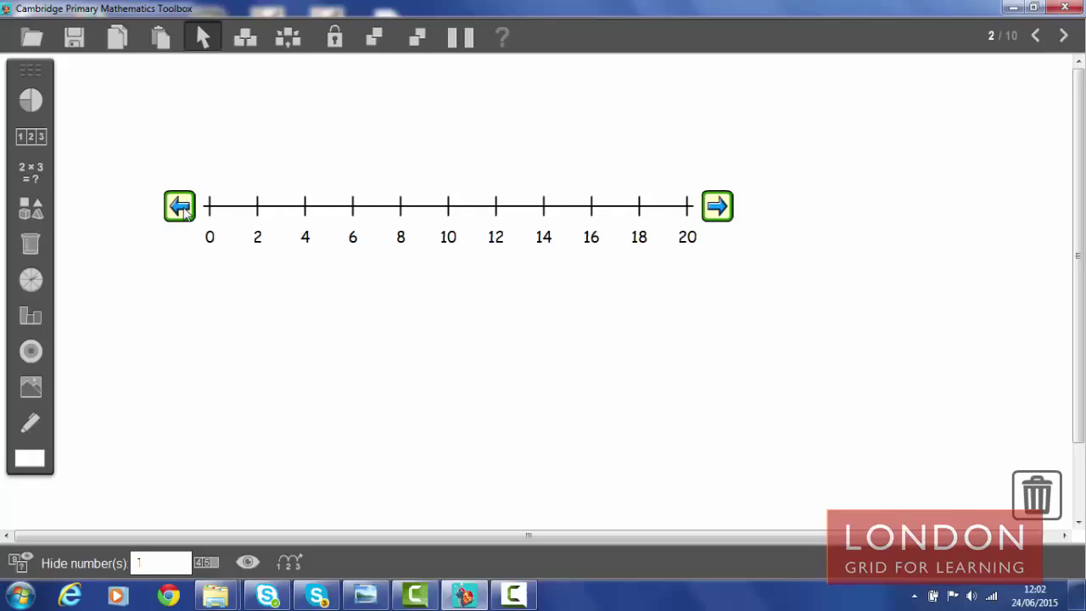
click(183, 209)
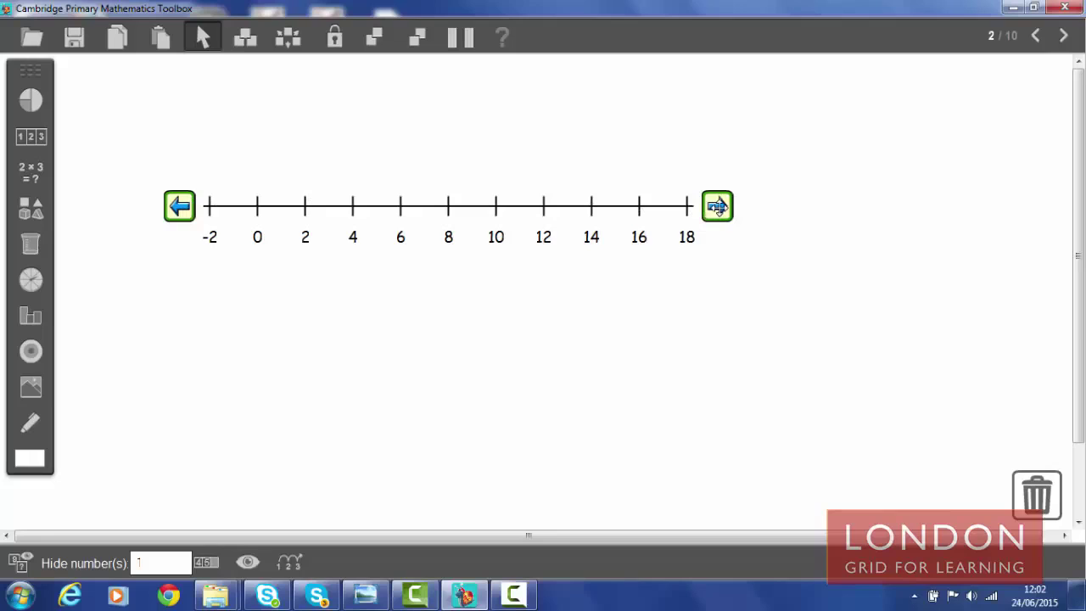
click(718, 207)
click(719, 209)
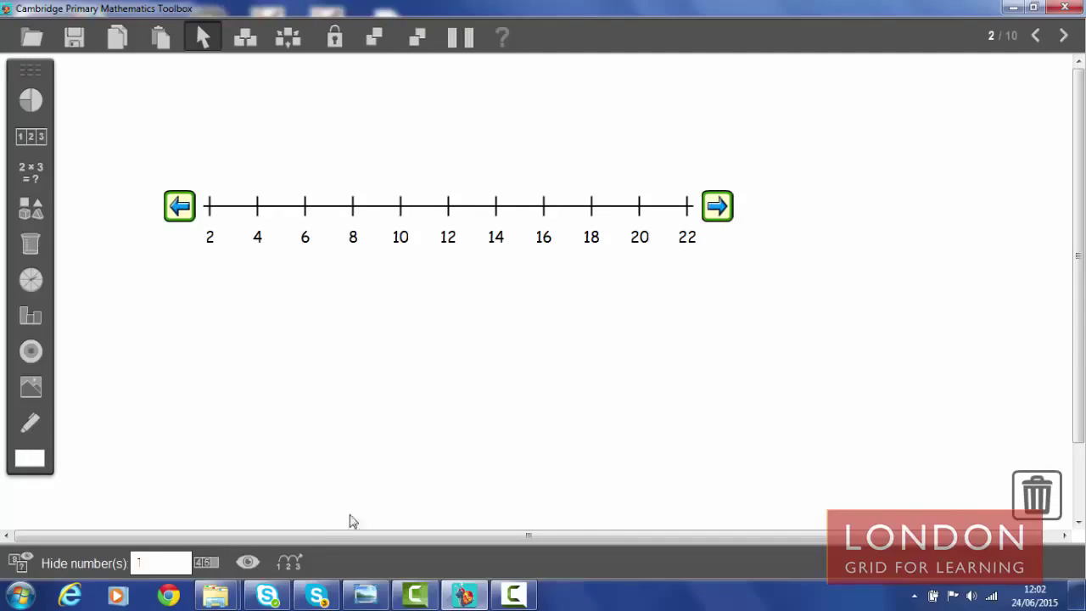
Play an auto count in twos along the number line, with its control bar moved aside, then stop it
click(291, 564)
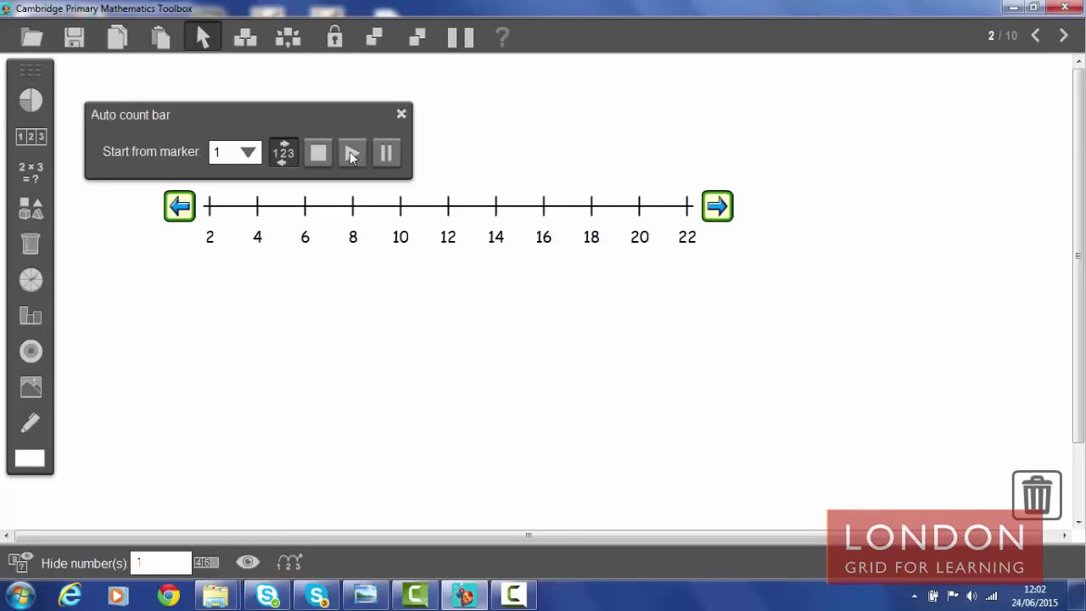
drag(303, 109, 928, 73)
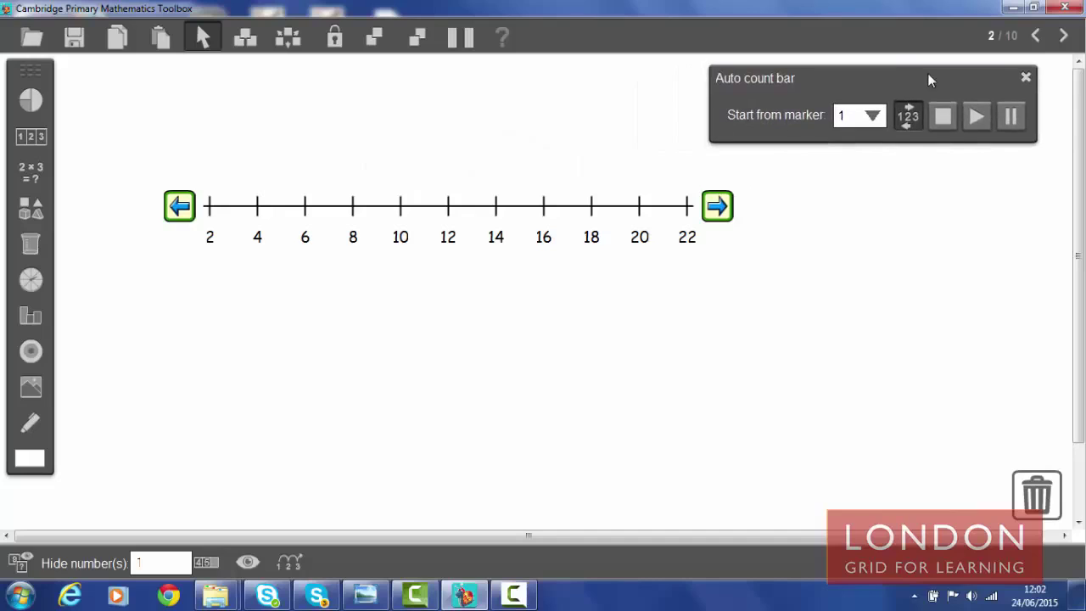
click(980, 117)
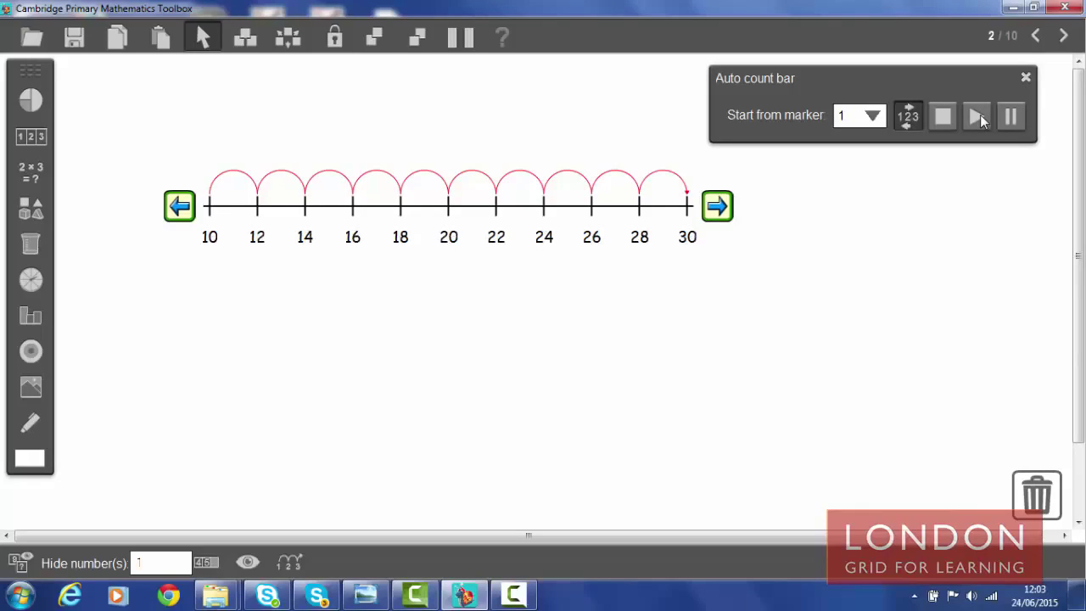
click(944, 117)
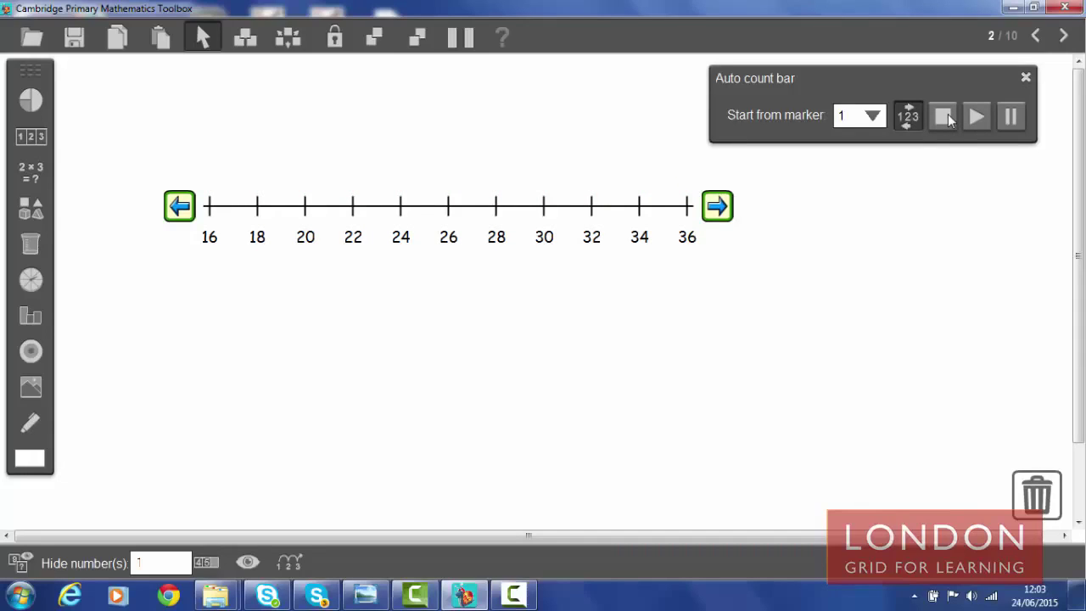
On page 3, add a sequence strip with step 2 from 4, showing the first three numbers
click(1064, 37)
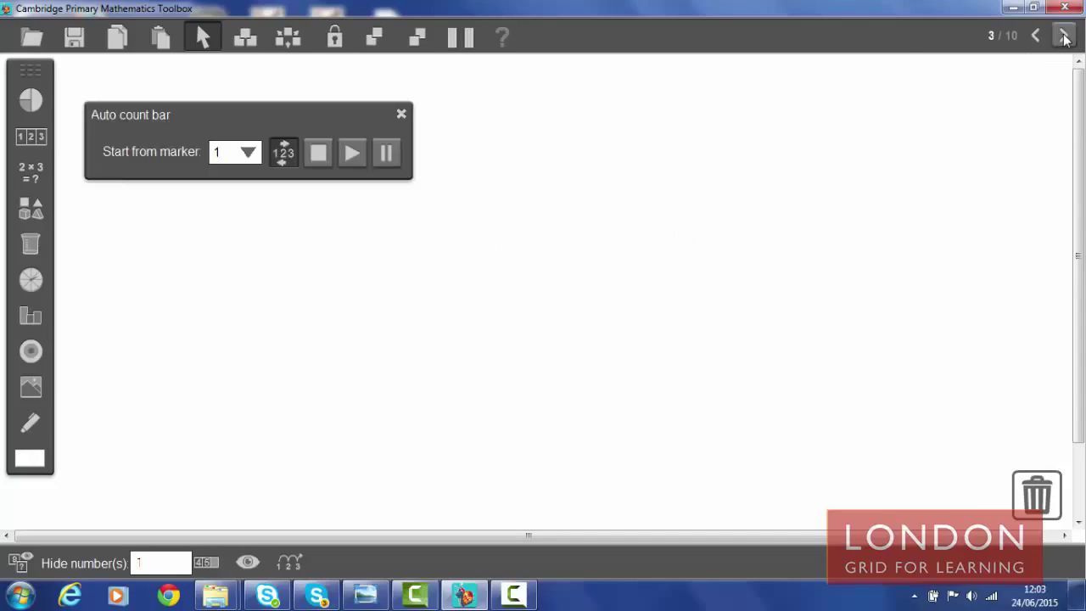
click(401, 113)
click(42, 140)
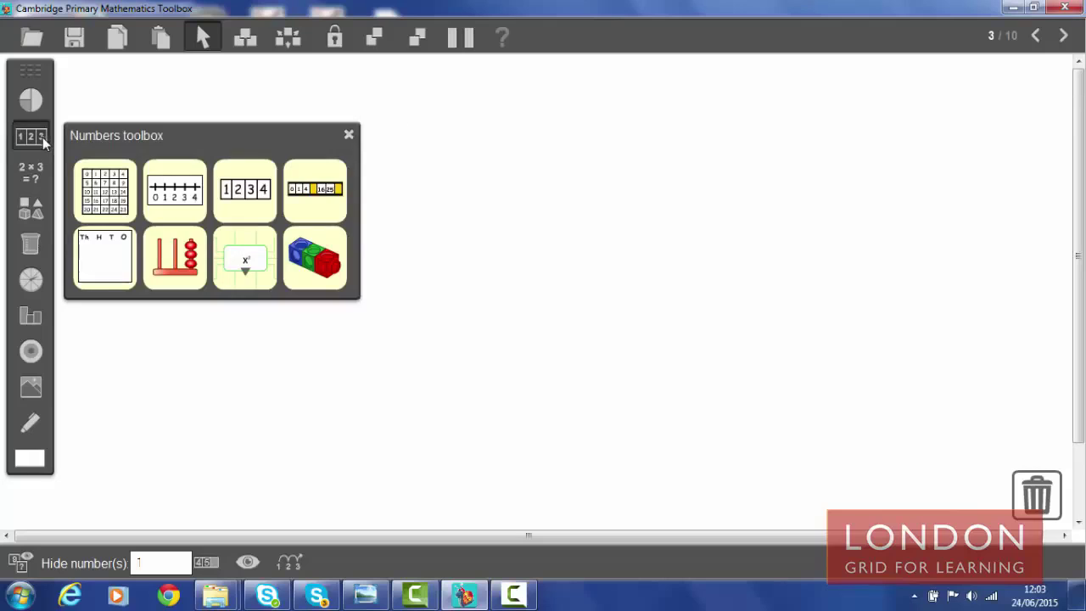
click(308, 198)
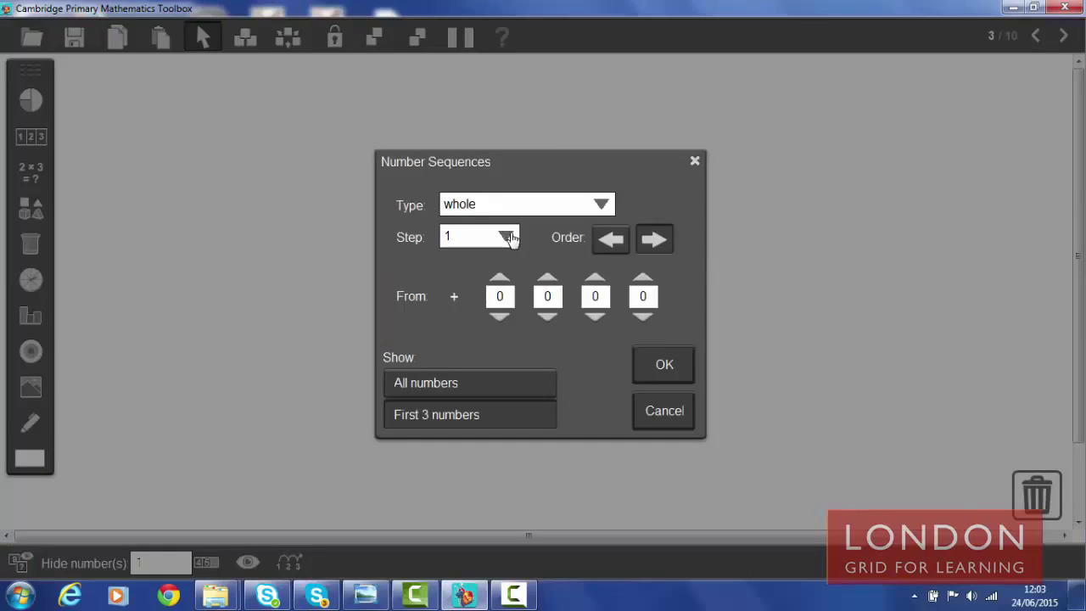
click(506, 236)
click(476, 288)
click(643, 280)
click(485, 412)
click(671, 368)
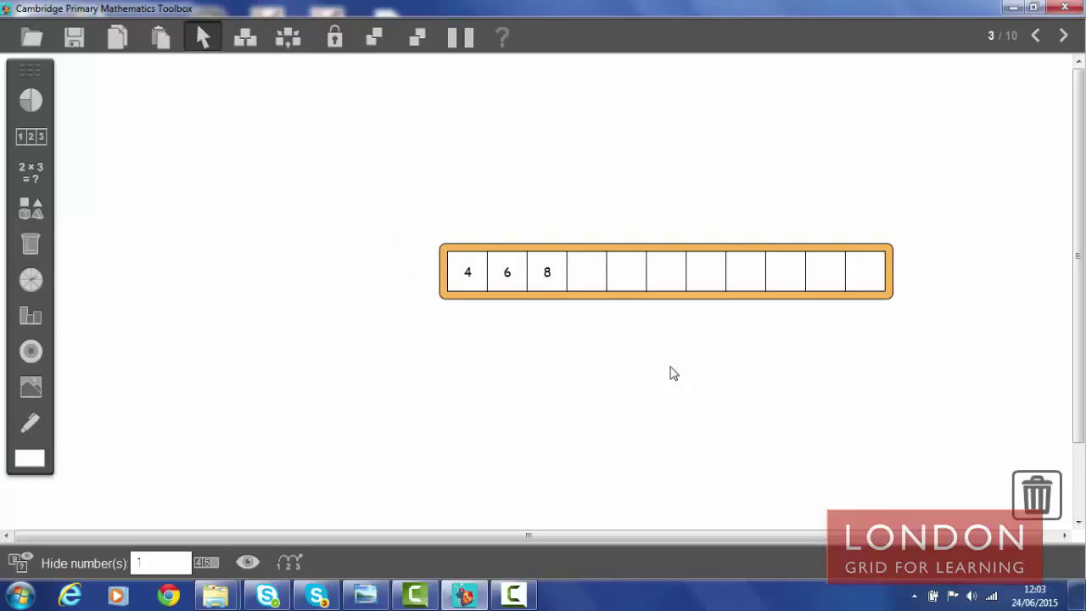
Move the 4, 6, 8 strip to the top left of page 3 and turn on Hide number(s)
drag(670, 252, 397, 127)
click(461, 269)
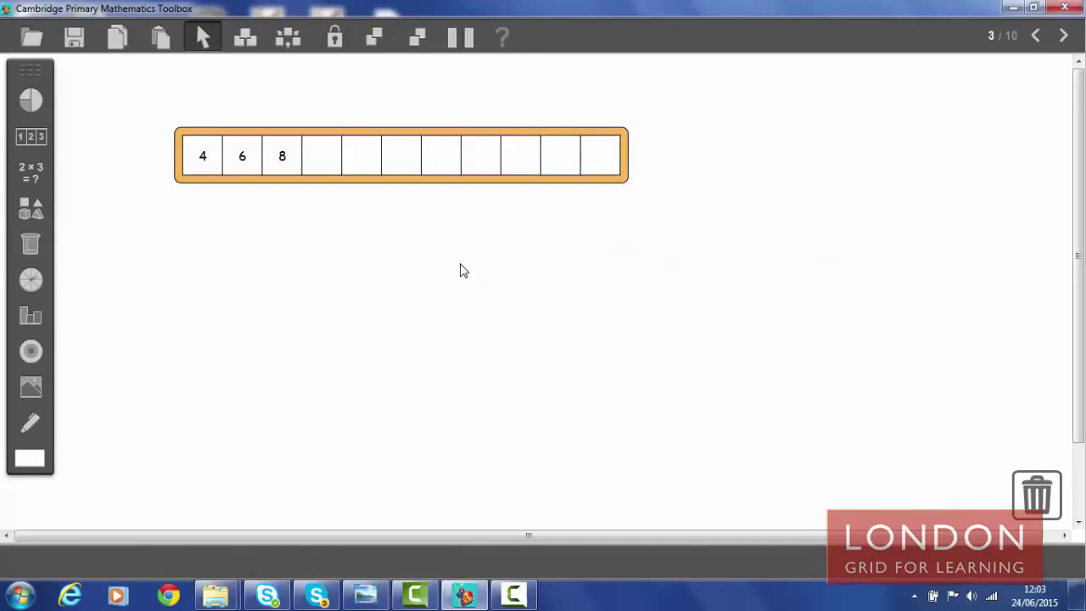
click(465, 183)
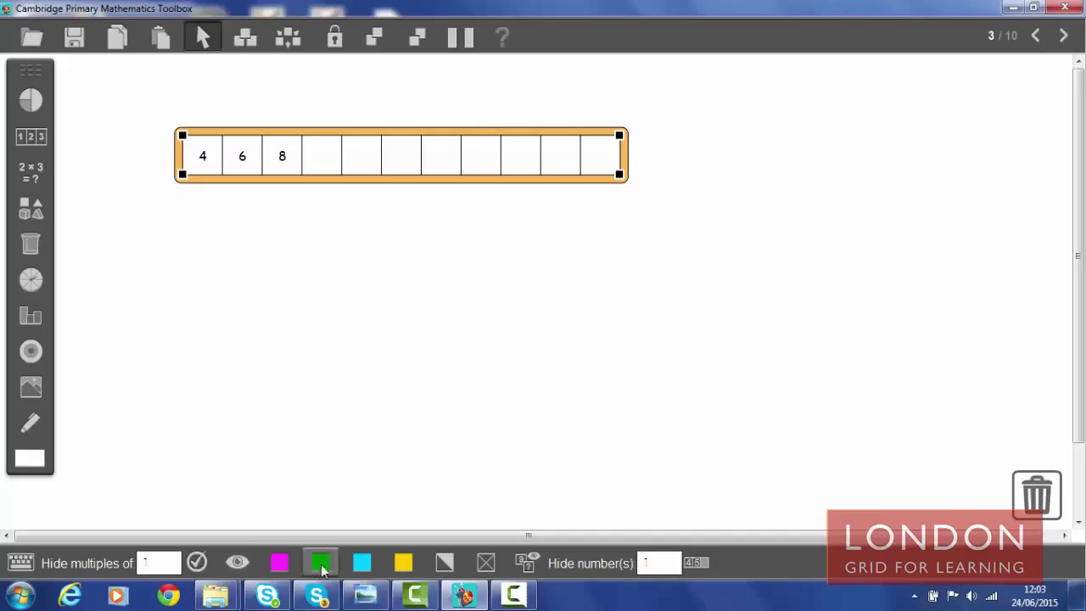
click(526, 565)
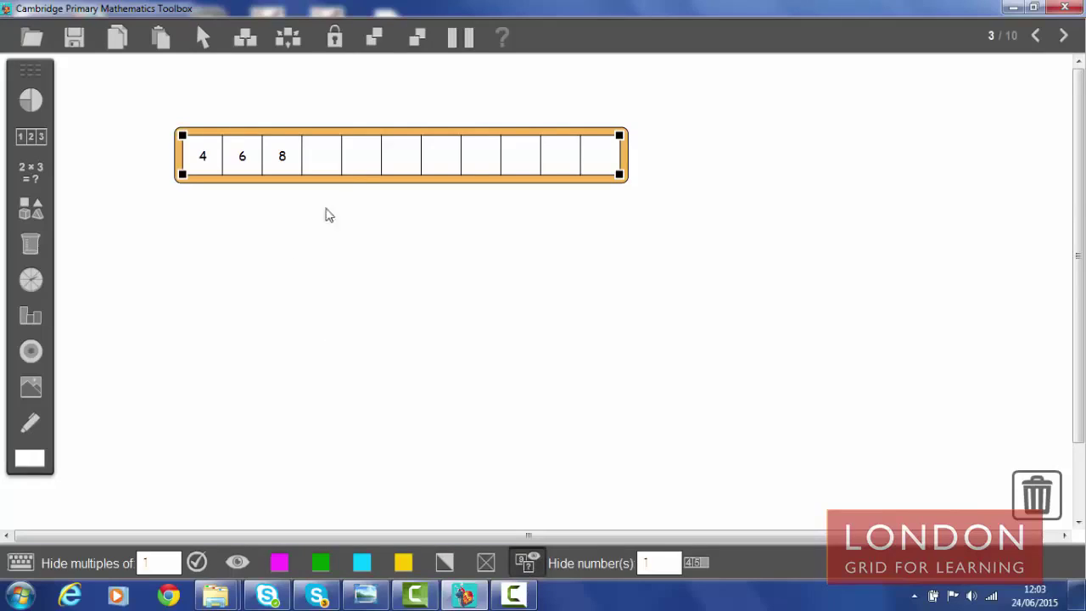